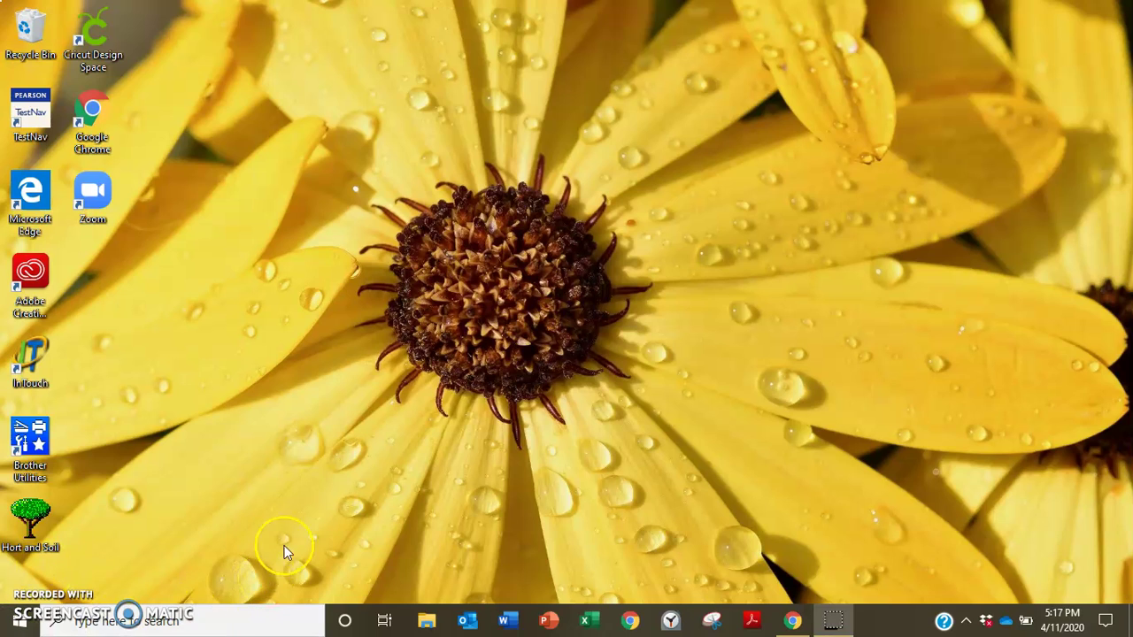
- Switch to Google Drive in Chrome and upload the Small Business Project folder from Hort and Soil on the Desktop to My Drive
mouse_move(792, 622)
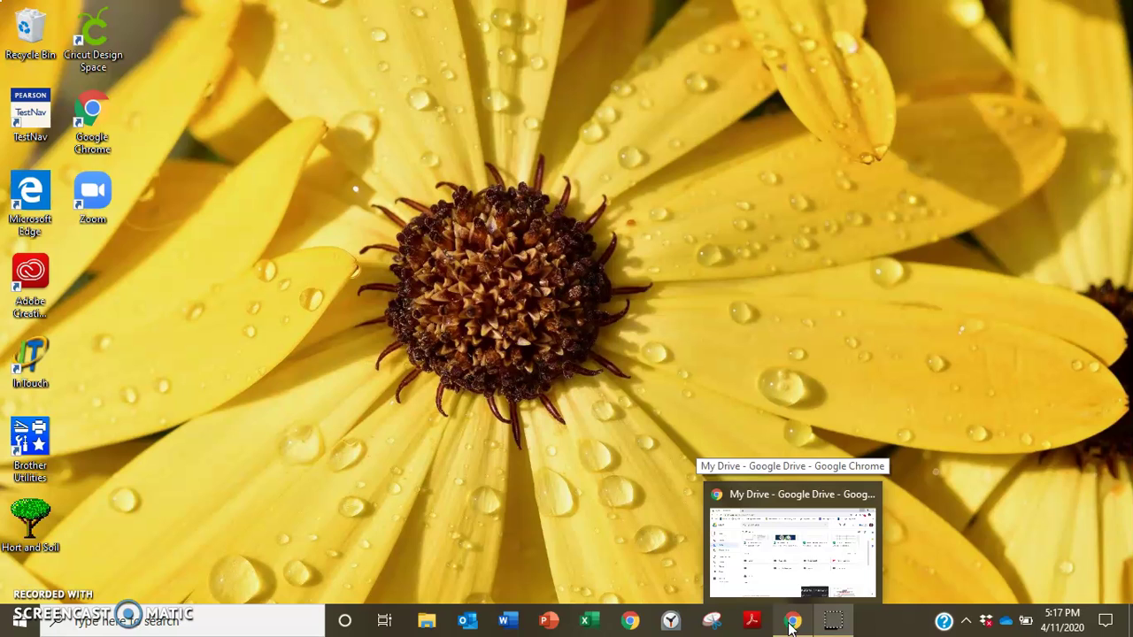
left_click(792, 624)
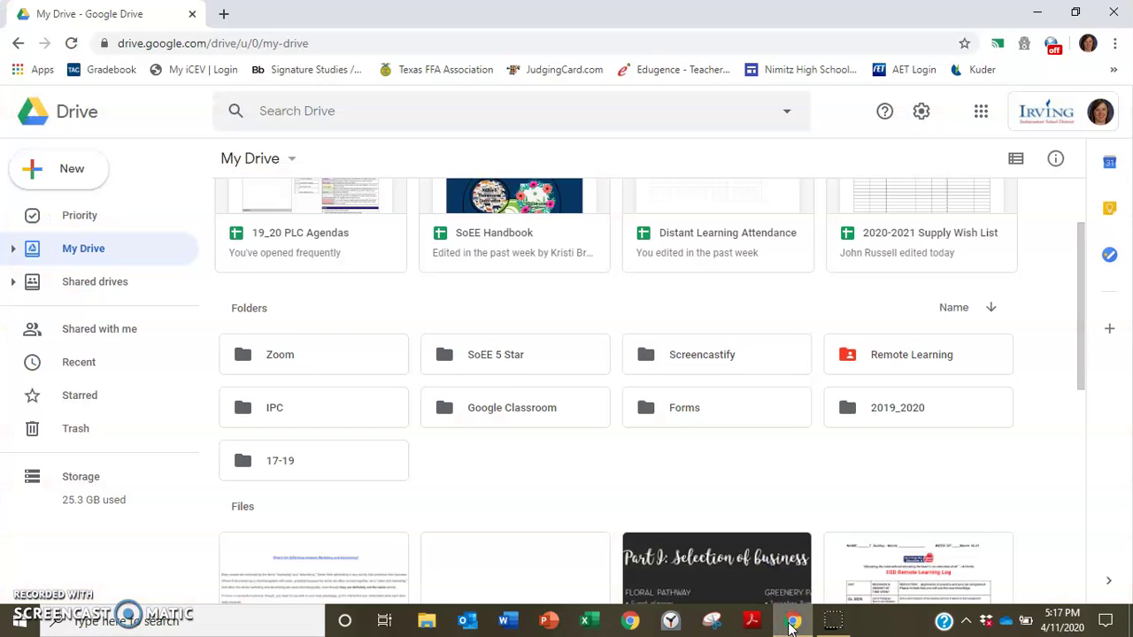
left_click(52, 181)
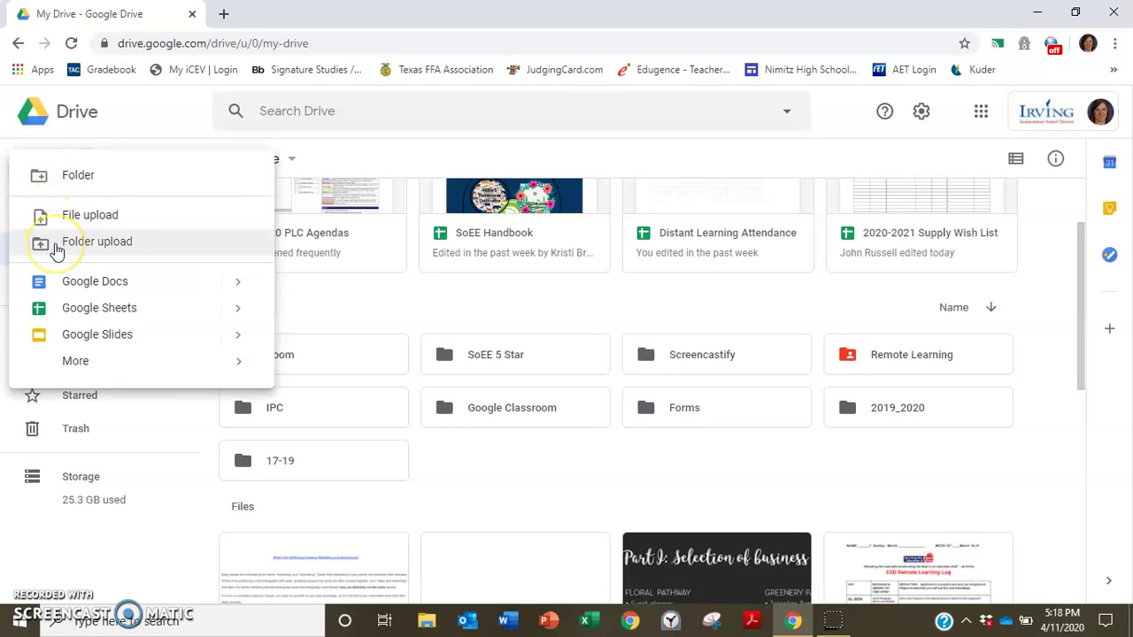
left_click(56, 251)
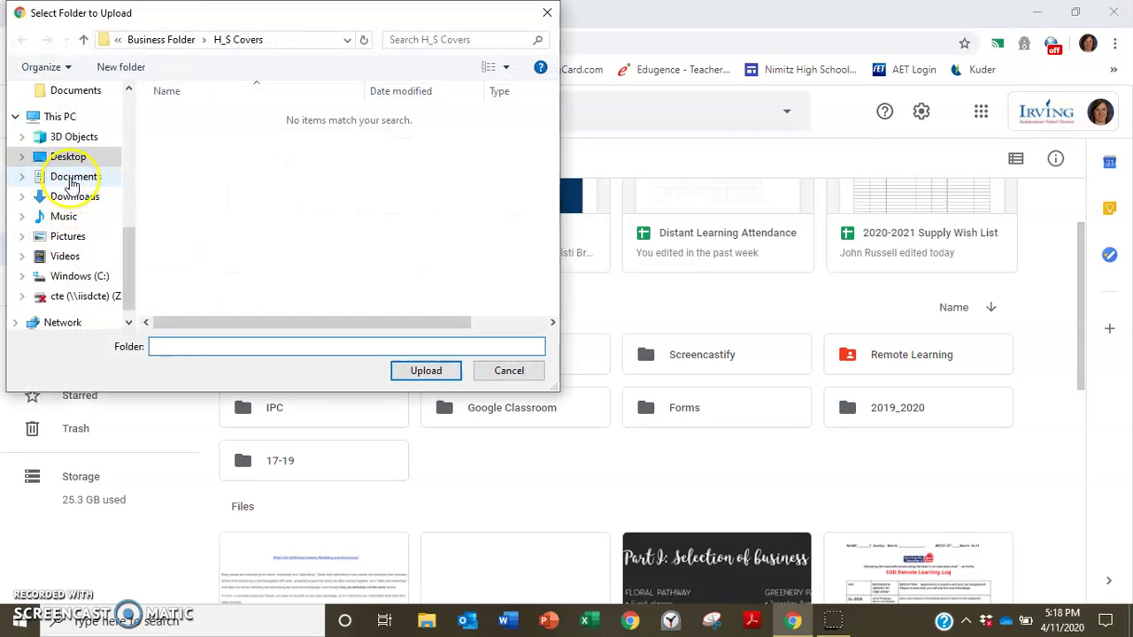
left_click(65, 157)
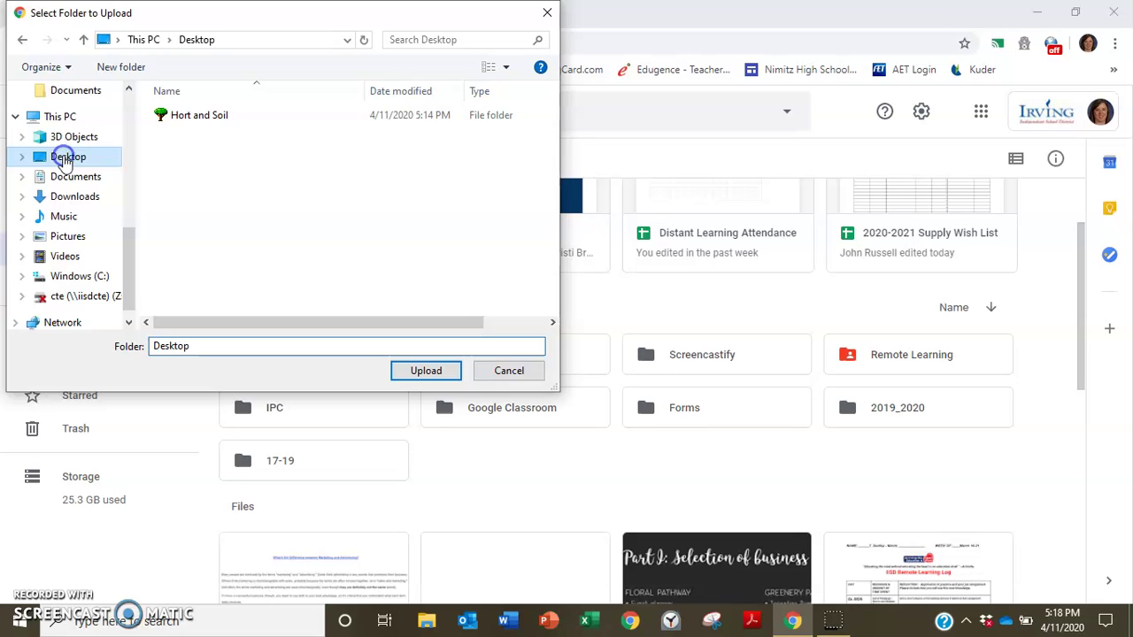
left_click(212, 118)
double_click(213, 118)
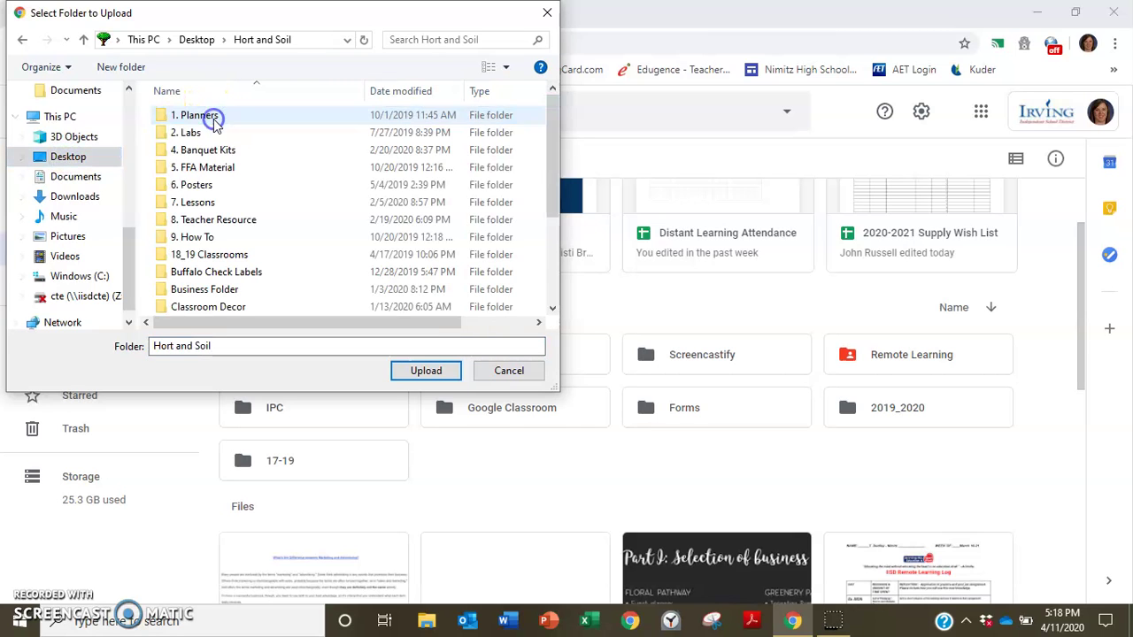
left_click_drag(559, 174, 560, 276)
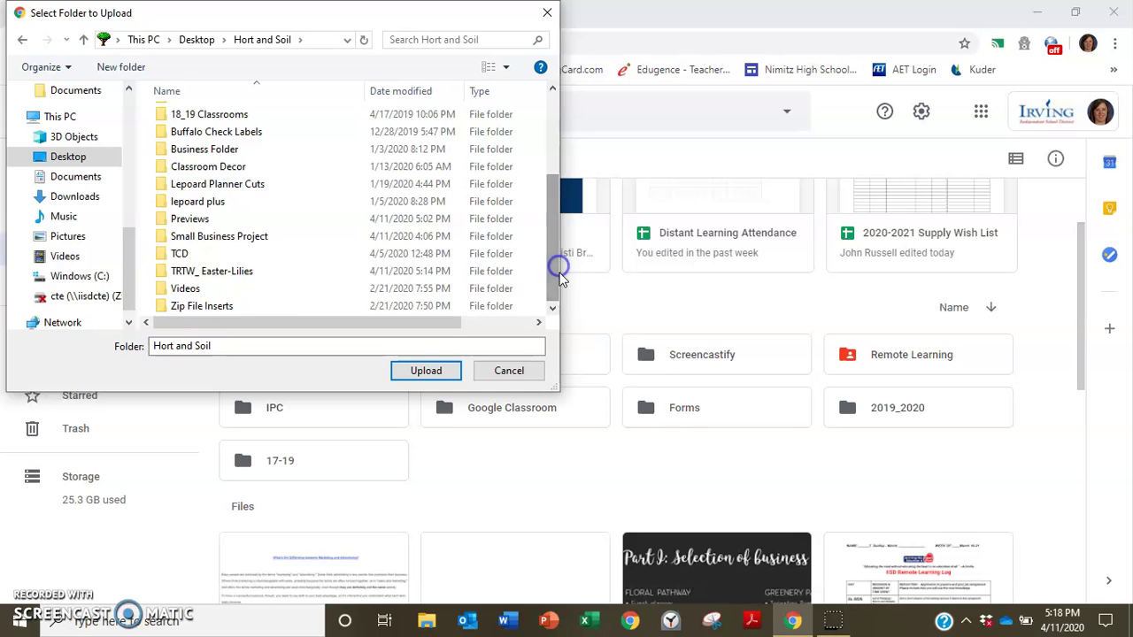
left_click(237, 239)
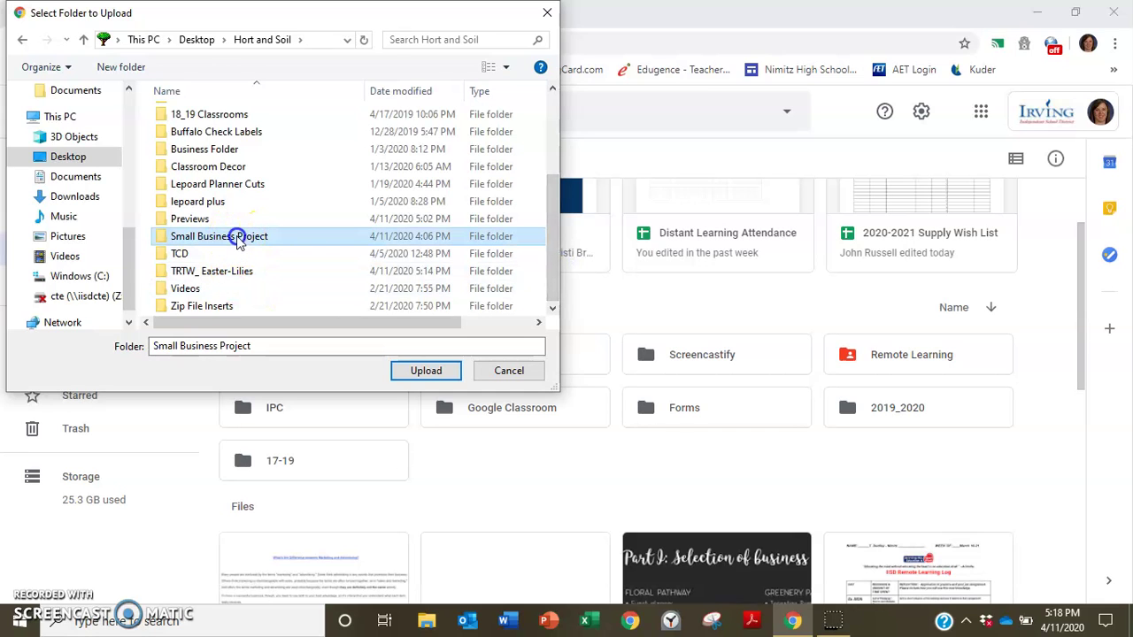
left_click(422, 370)
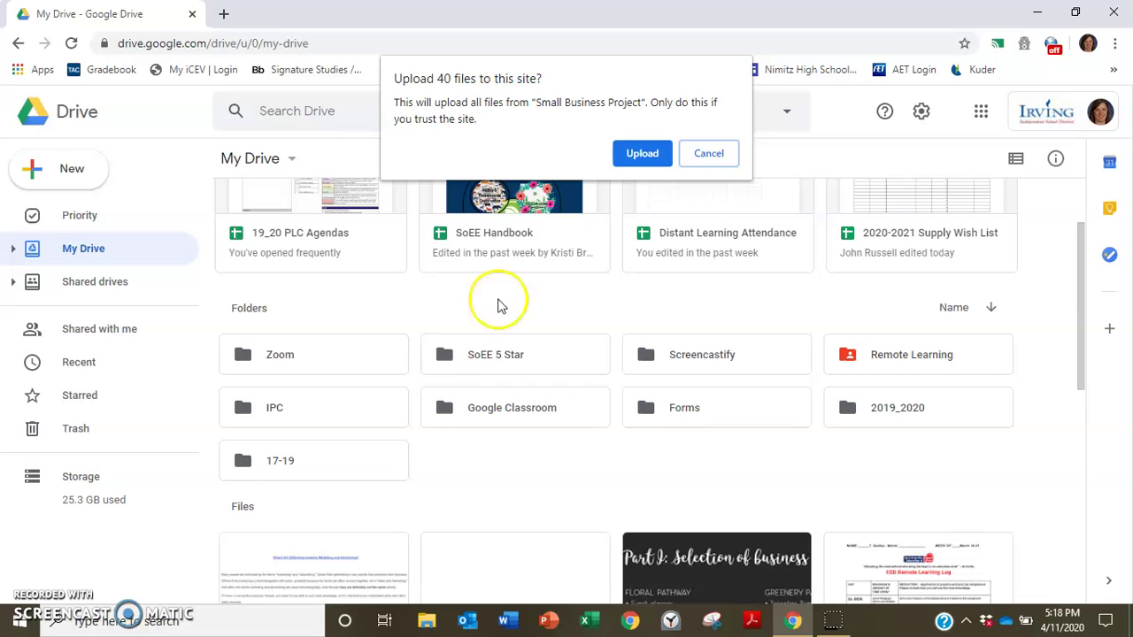
left_click(639, 150)
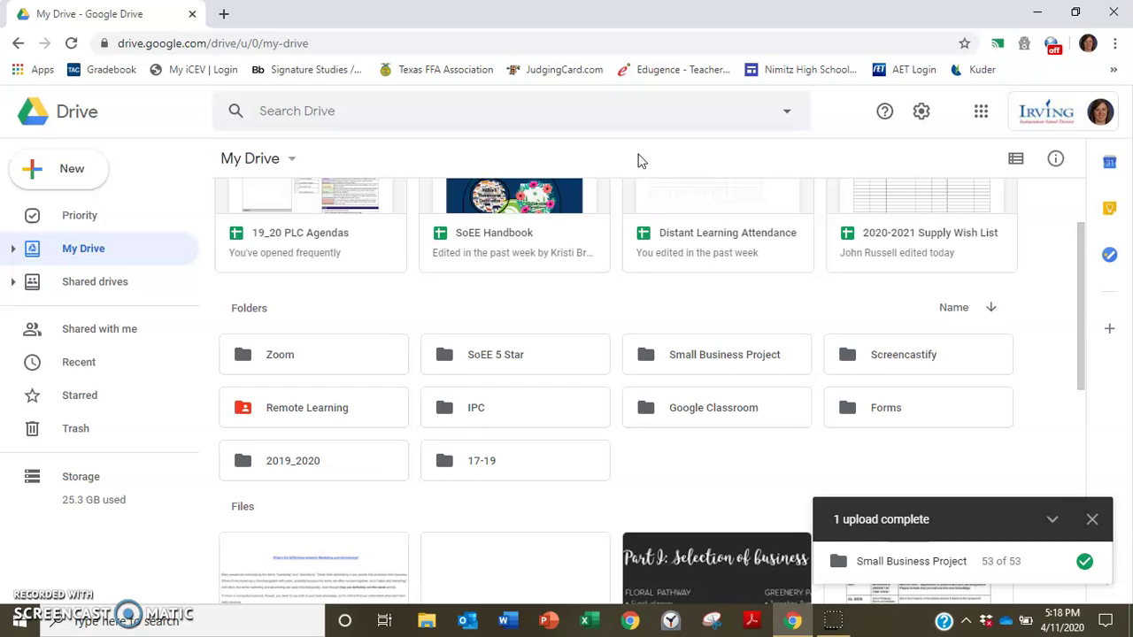
- Refresh My Drive and open the uploaded Small Business Project folder to view its files
left_click(71, 44)
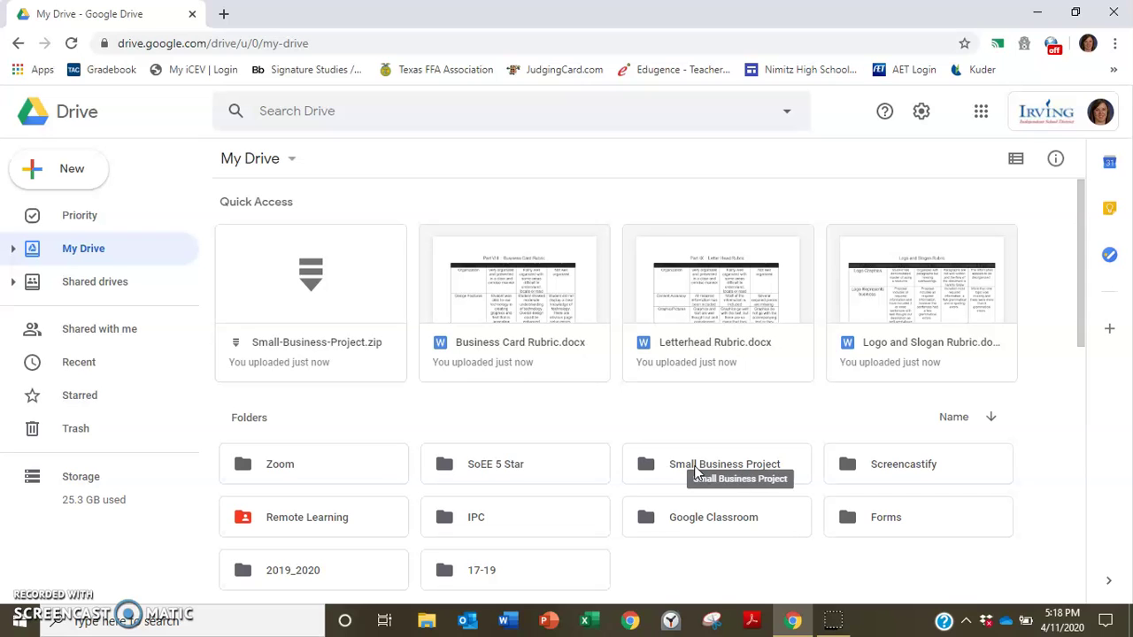
double_click(695, 474)
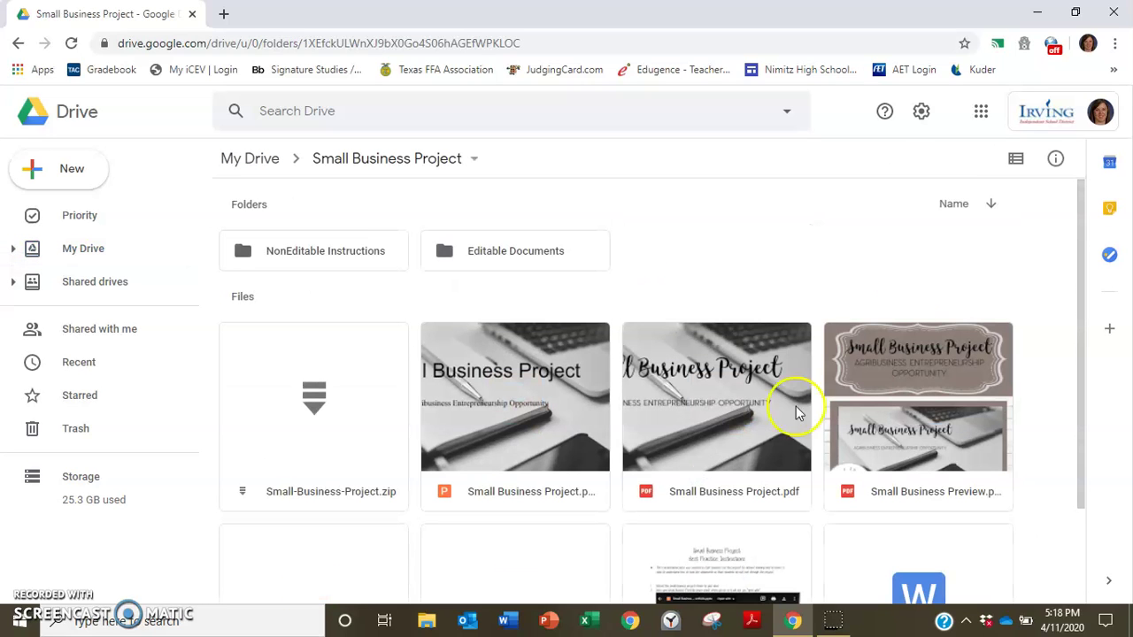
left_click_drag(1080, 197, 1109, 330)
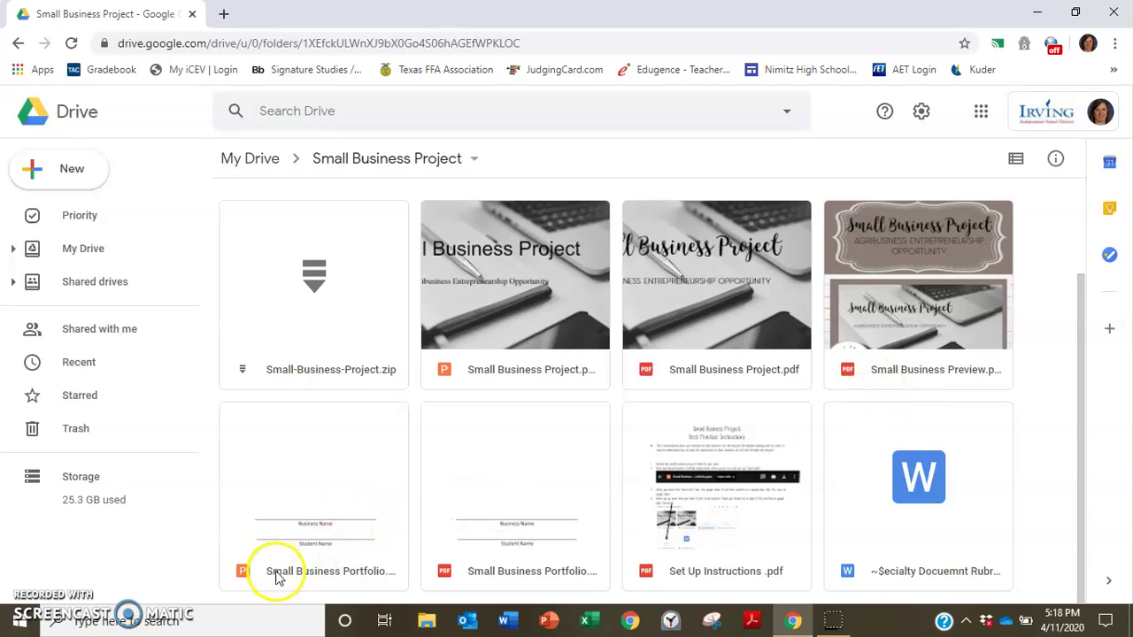
- Preview Small Business Portfolio.pptx from the project folder and open it with Google Slides
left_click(337, 541)
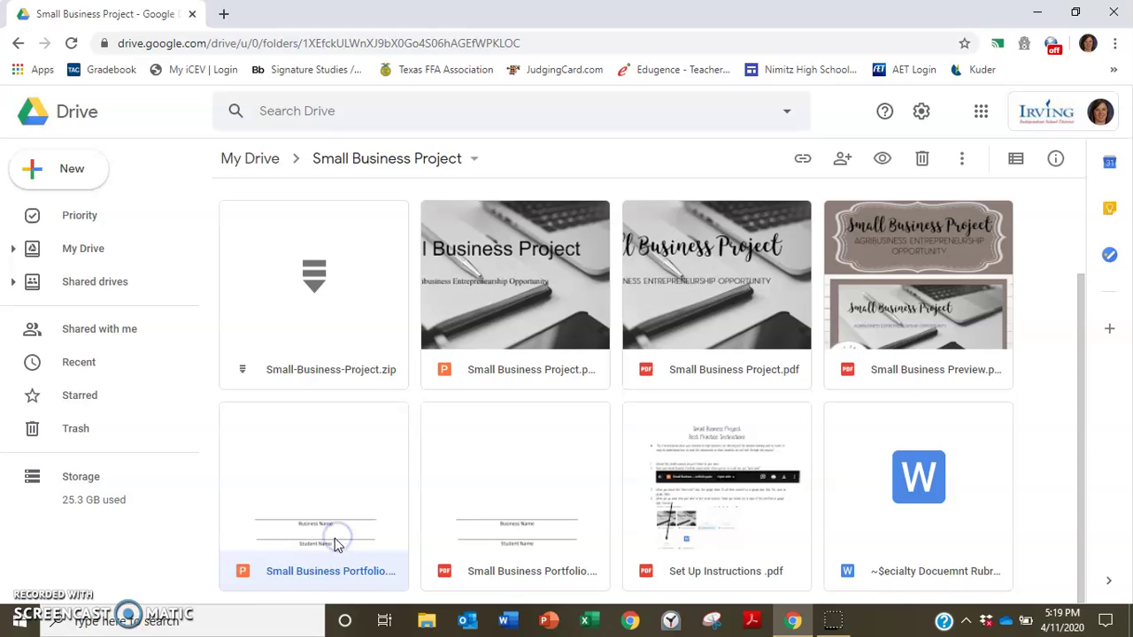
left_click(299, 506)
left_click(299, 510)
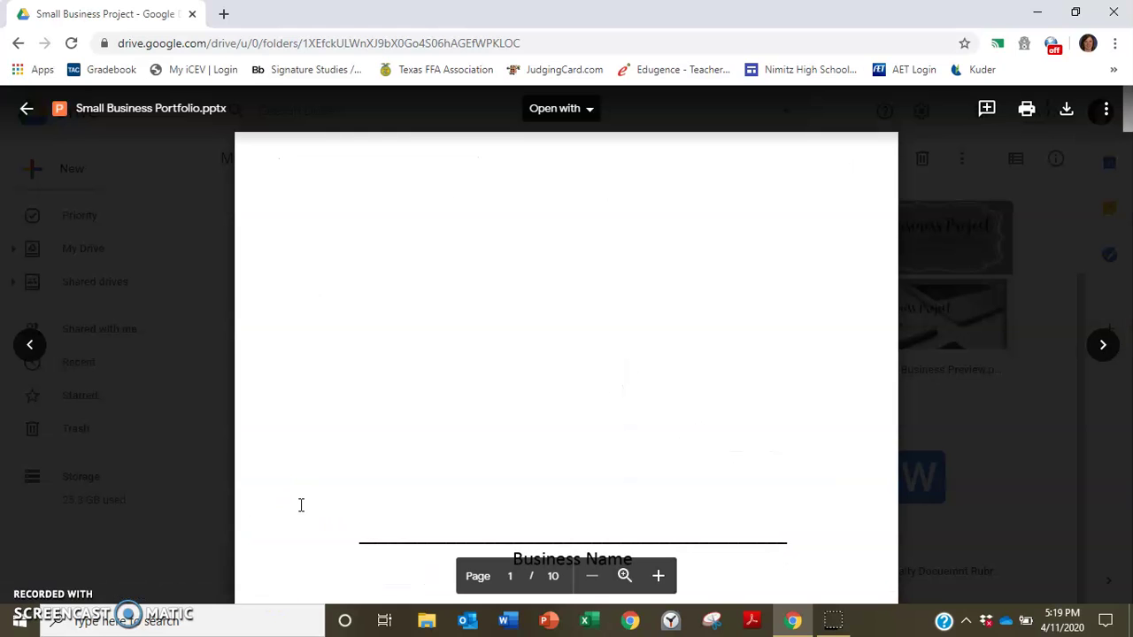
left_click(589, 113)
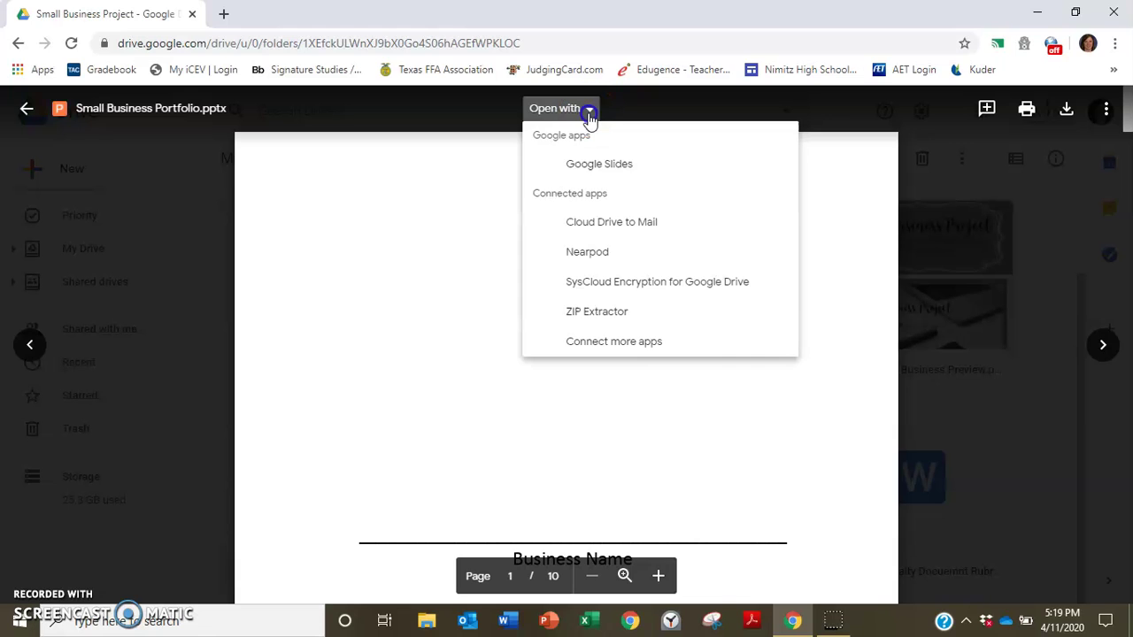
left_click(594, 168)
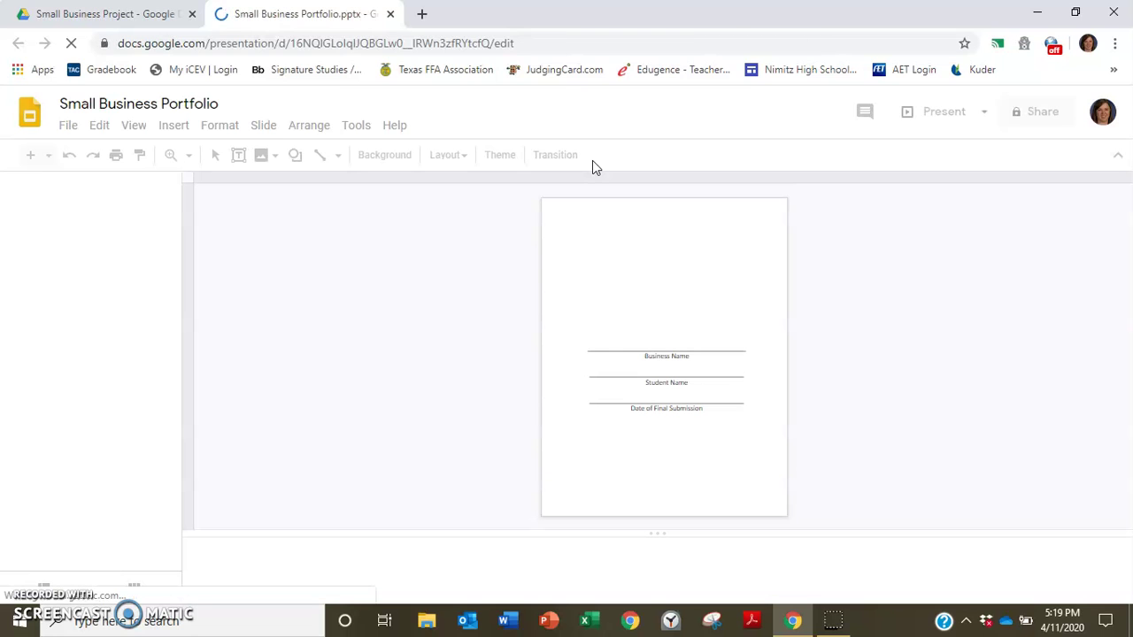
- Save the portfolio presentation as a Google Slides file and check its Selection of Business slide
left_click(69, 127)
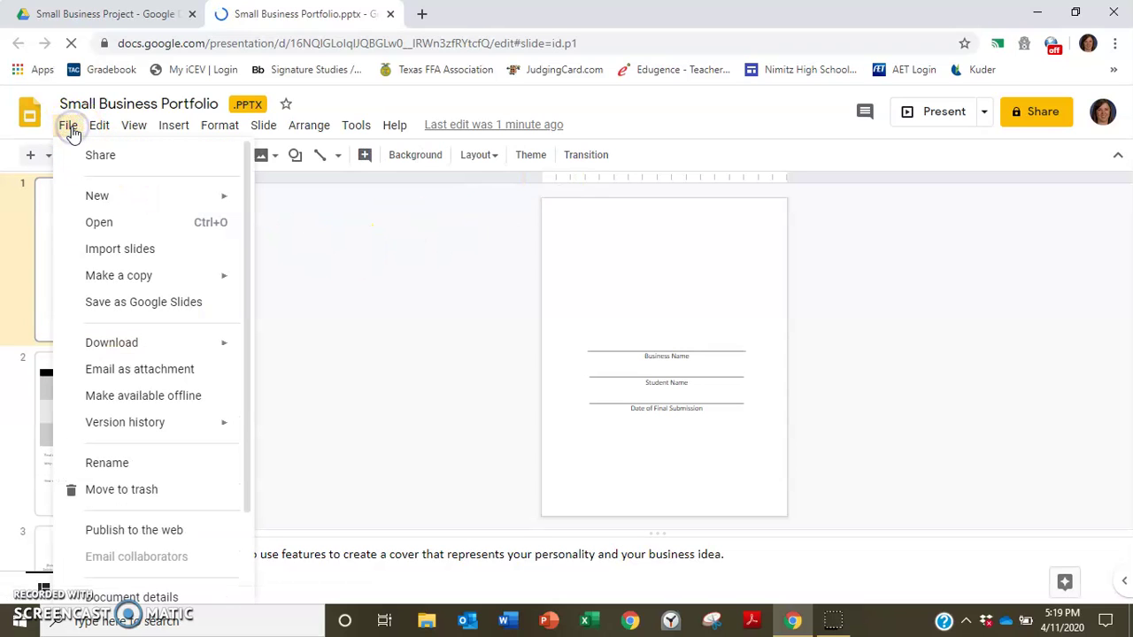
left_click(143, 310)
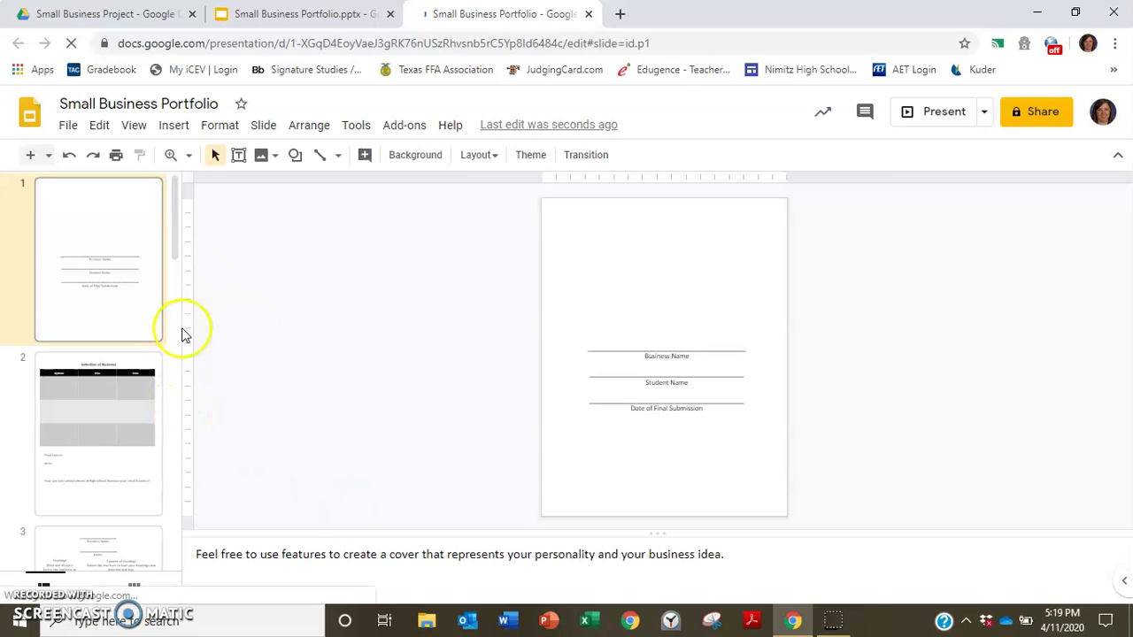
left_click_drag(171, 248, 188, 278)
left_click(143, 290)
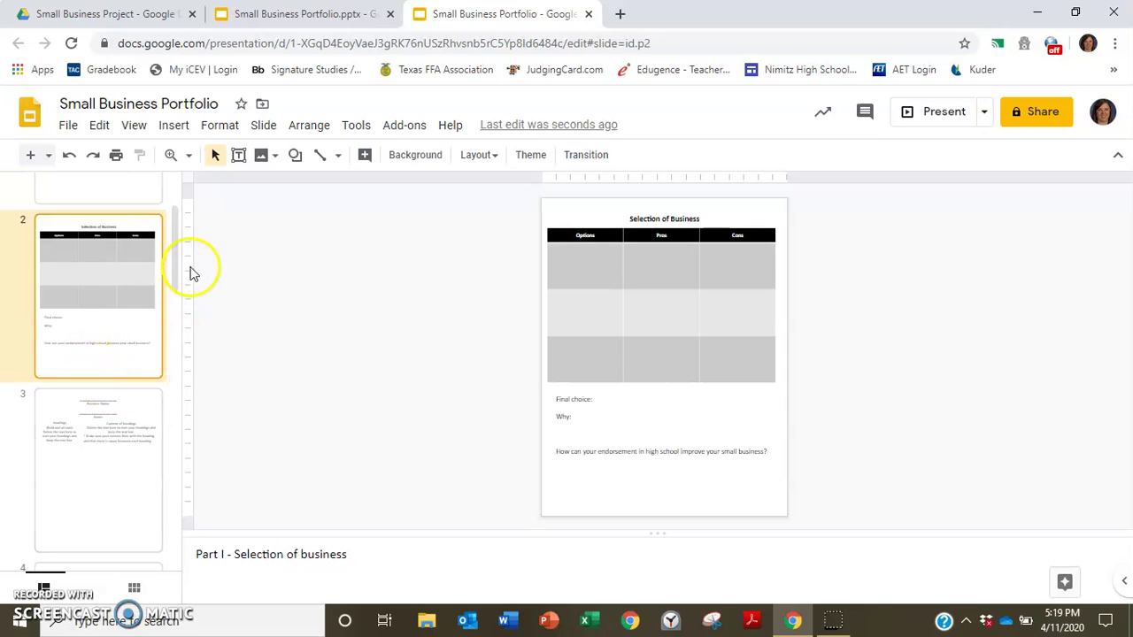
left_click_drag(174, 257, 182, 183)
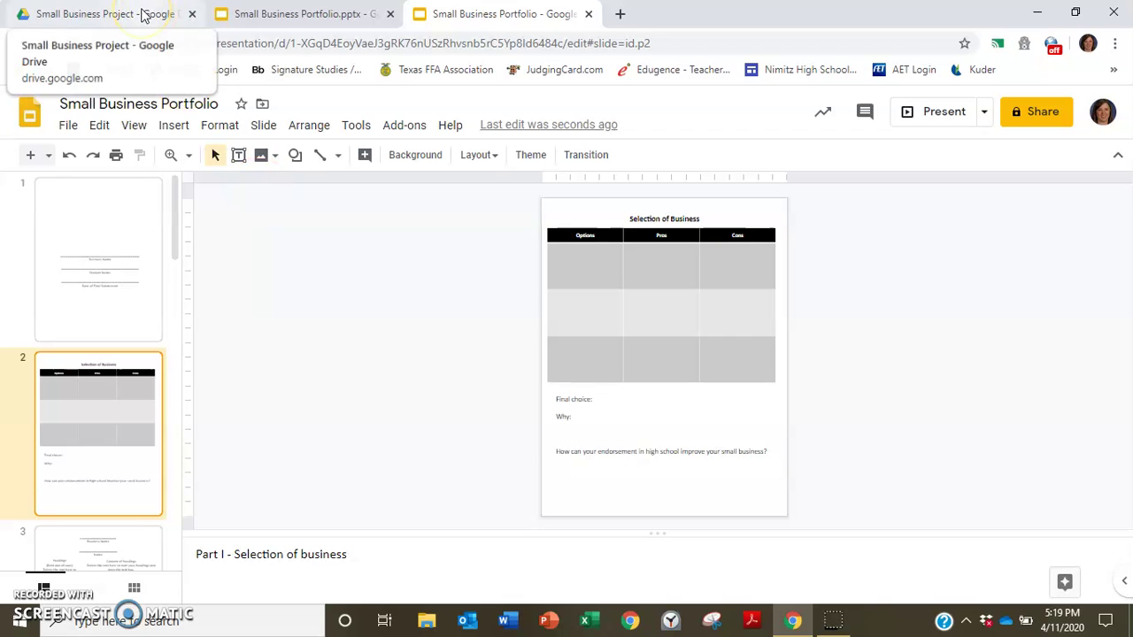
- Close the portfolio preview in Drive, switch to Google Classroom and open the classwork of the 1st Period Marketing & Management class
left_click(143, 14)
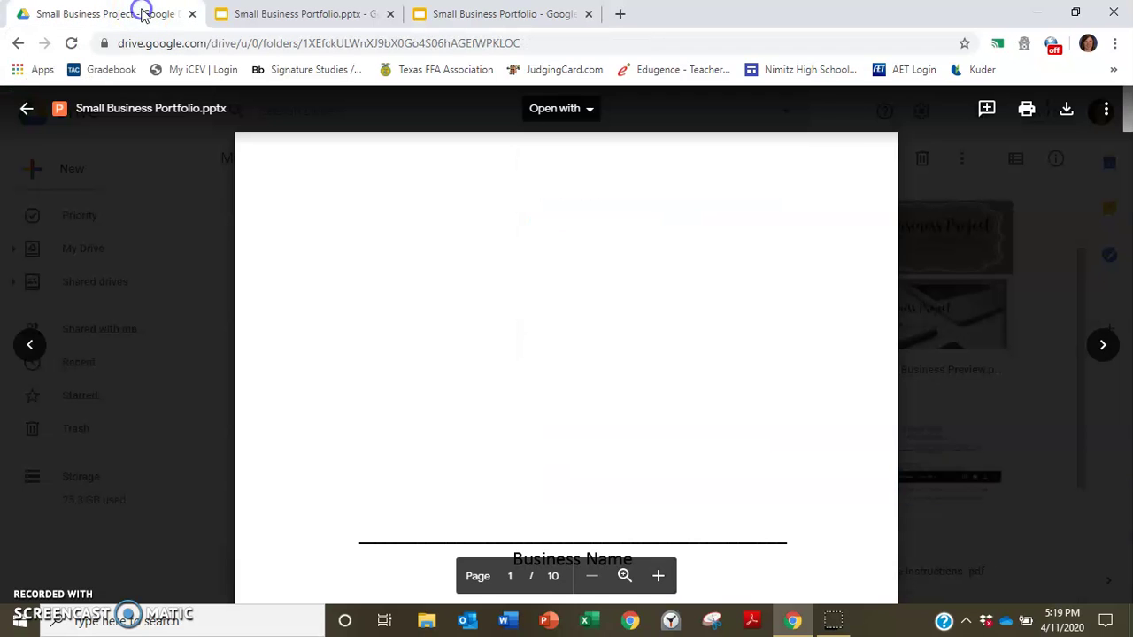
left_click(27, 112)
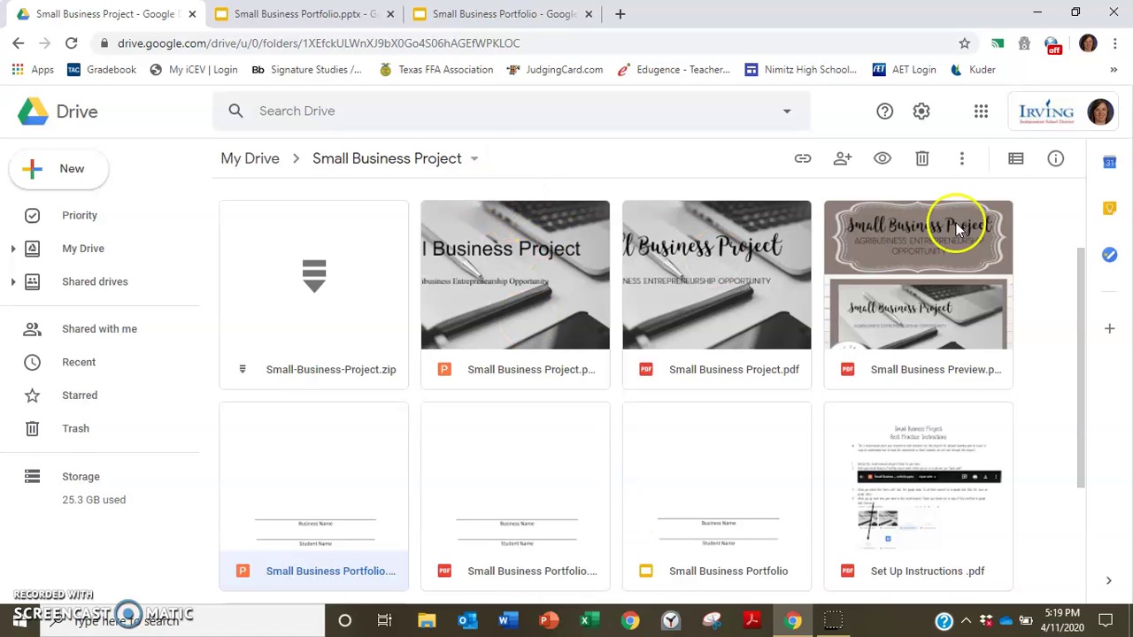
left_click(979, 112)
left_click(1056, 197)
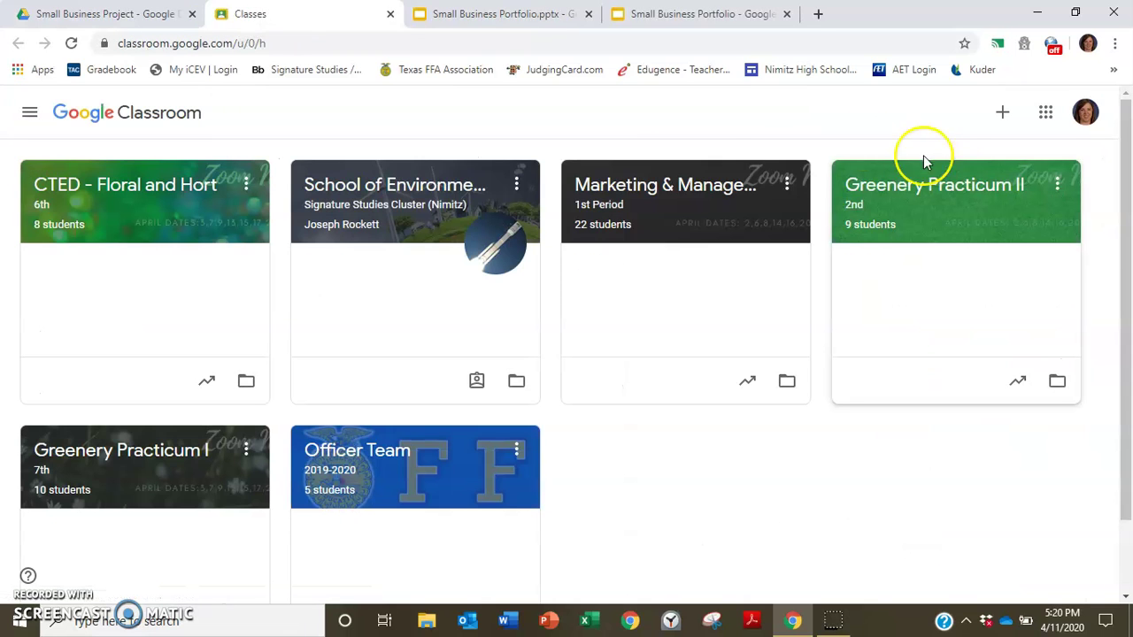
left_click(682, 186)
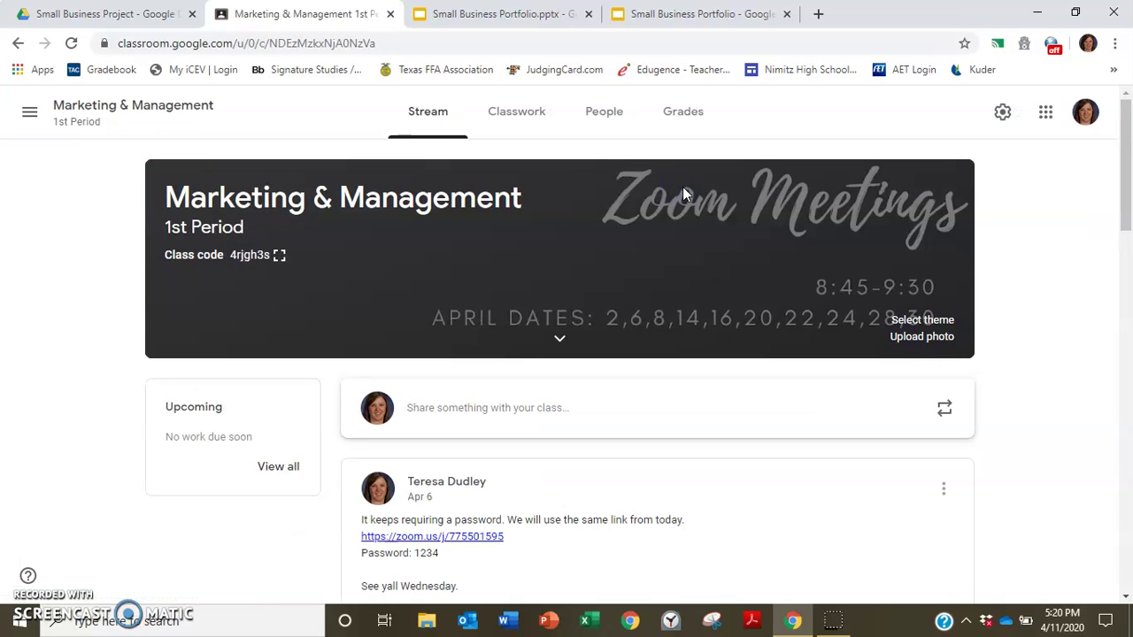
left_click(509, 120)
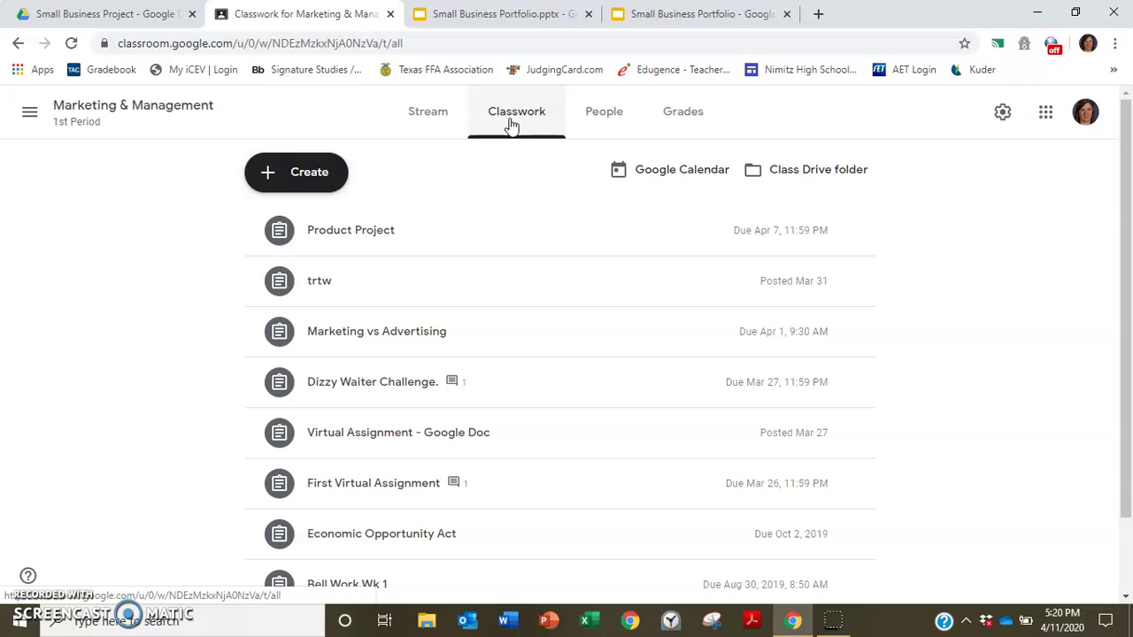
- Create a new assignment in the class and title it "Small Business Project"
left_click(313, 182)
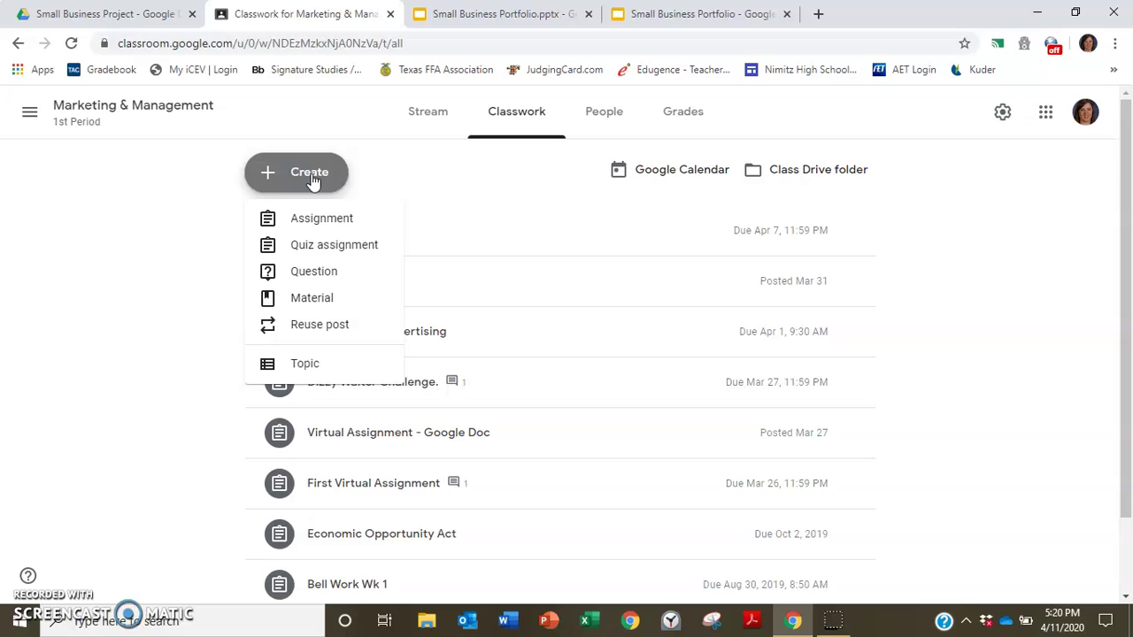
left_click(311, 217)
left_click(272, 181)
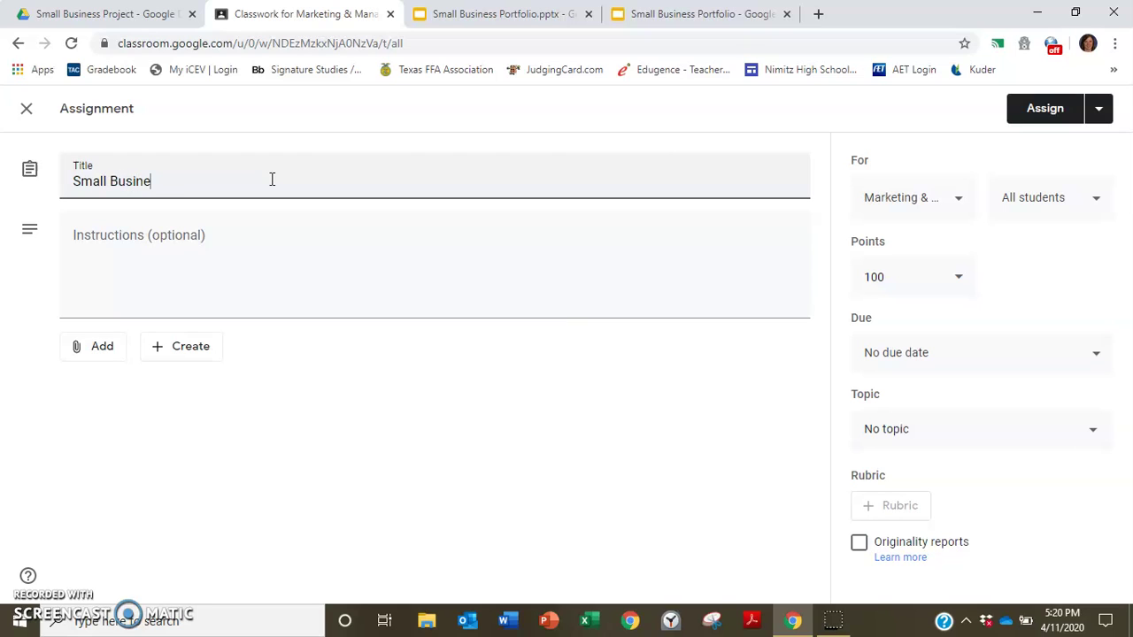
- Enter the instructions "This is your student portfolio for a small business project." and correct the spelling of "portfolio"
left_click(249, 234)
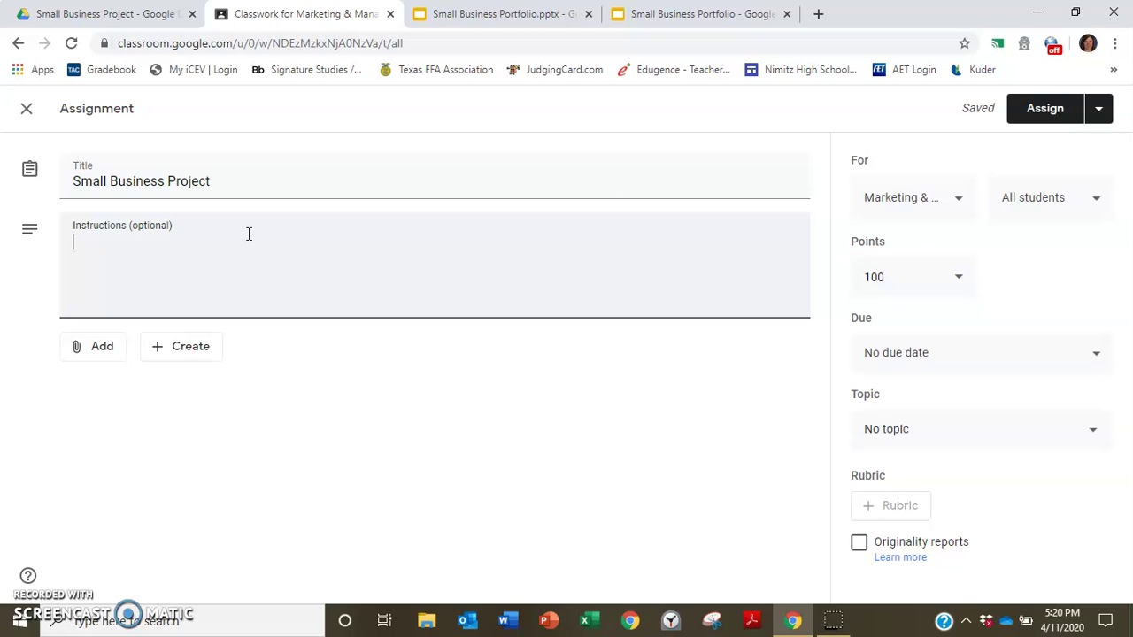
type("This is your studen")
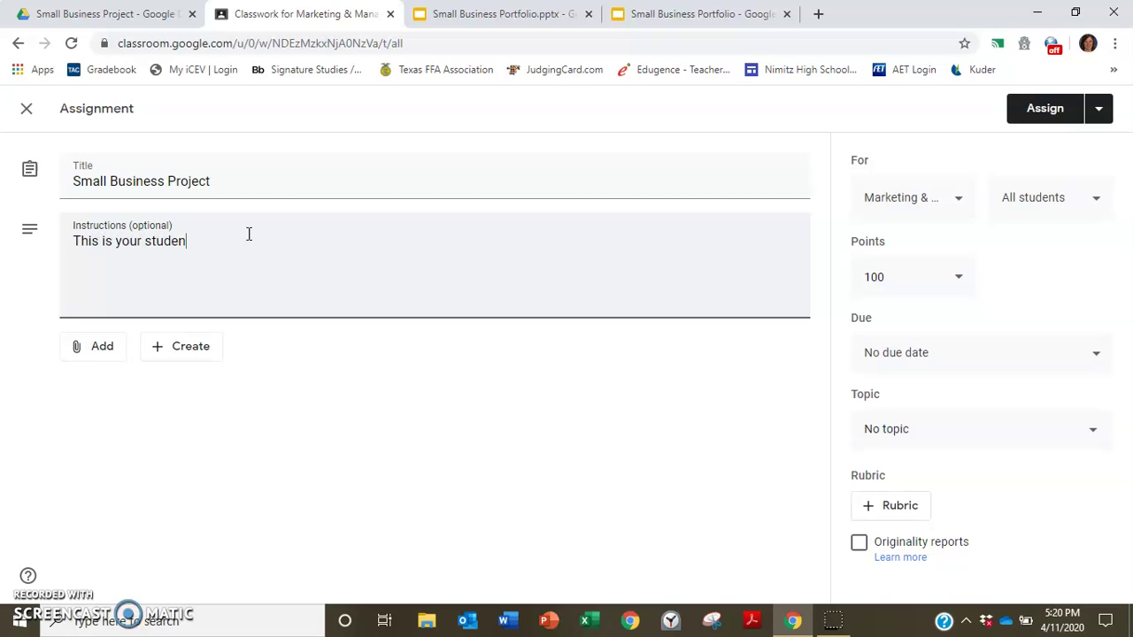
type("t porfolio for a small business project.")
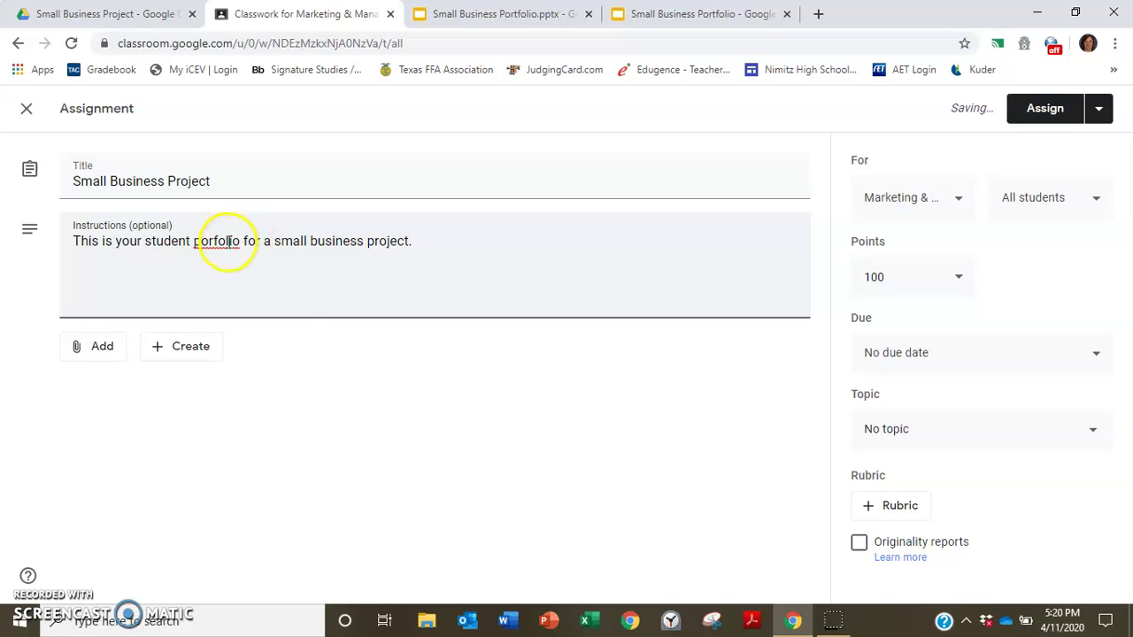
right_click(228, 241)
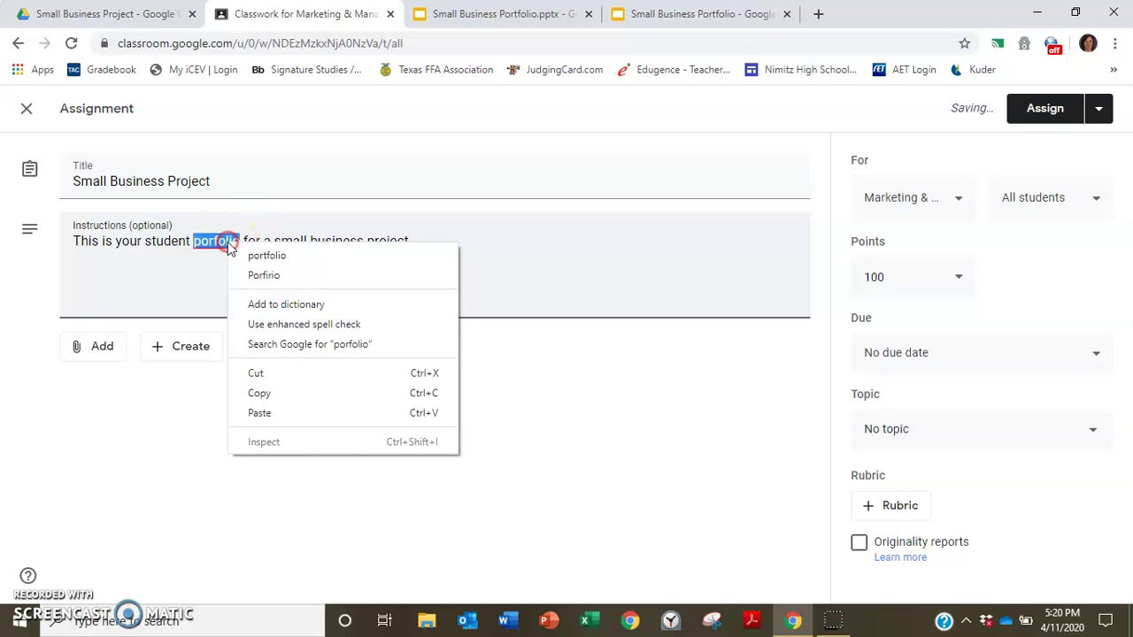
left_click(240, 253)
- Append to the instructions: "During class I will give you further instructions; however, this is where you will record all your information and submit on the final day."
left_click(470, 242)
type("During class I will gi")
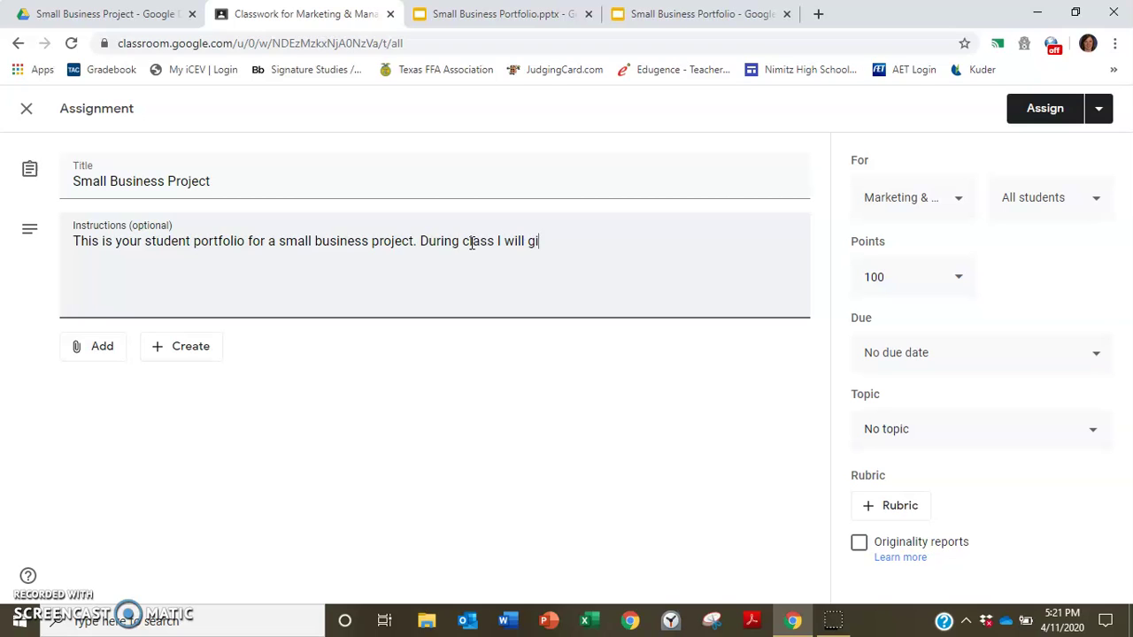
type("ve you further instructions; hwoever, this is where you will record")
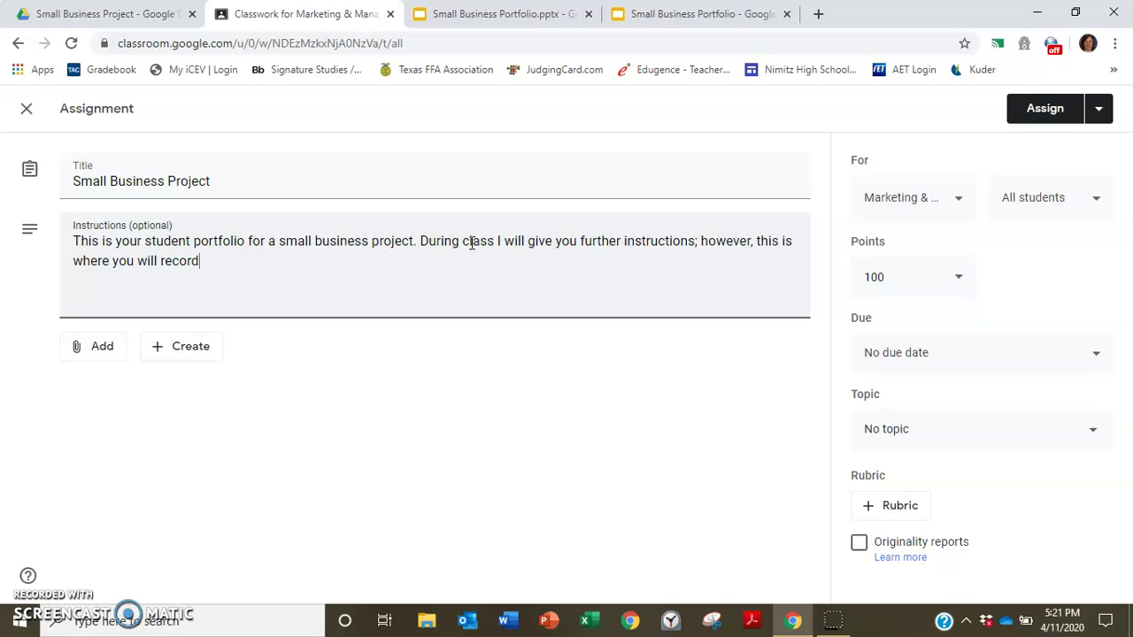
type("l your information and submit on the final day.")
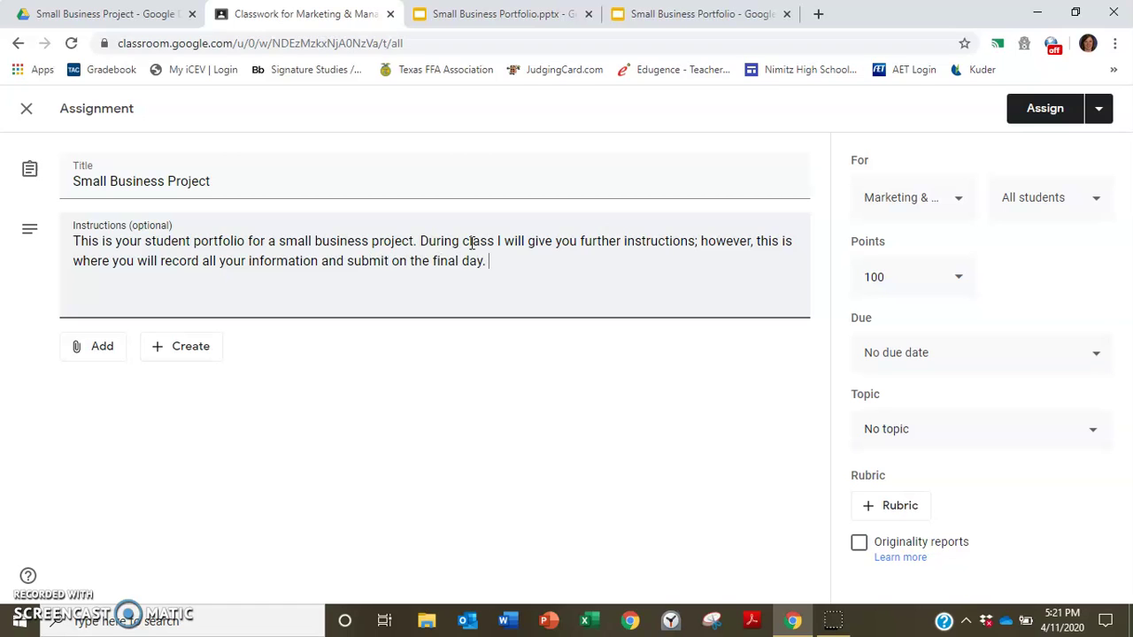
- Attach the Small Business Portfolio Google Slides file from Google Drive to the assignment
left_click(100, 353)
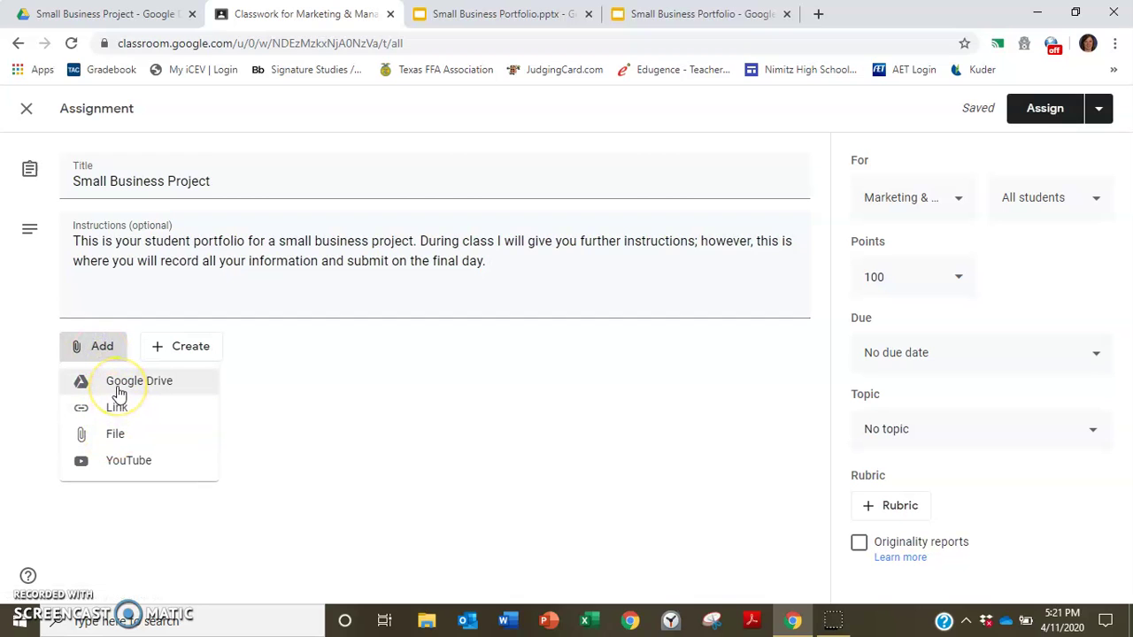
left_click(119, 387)
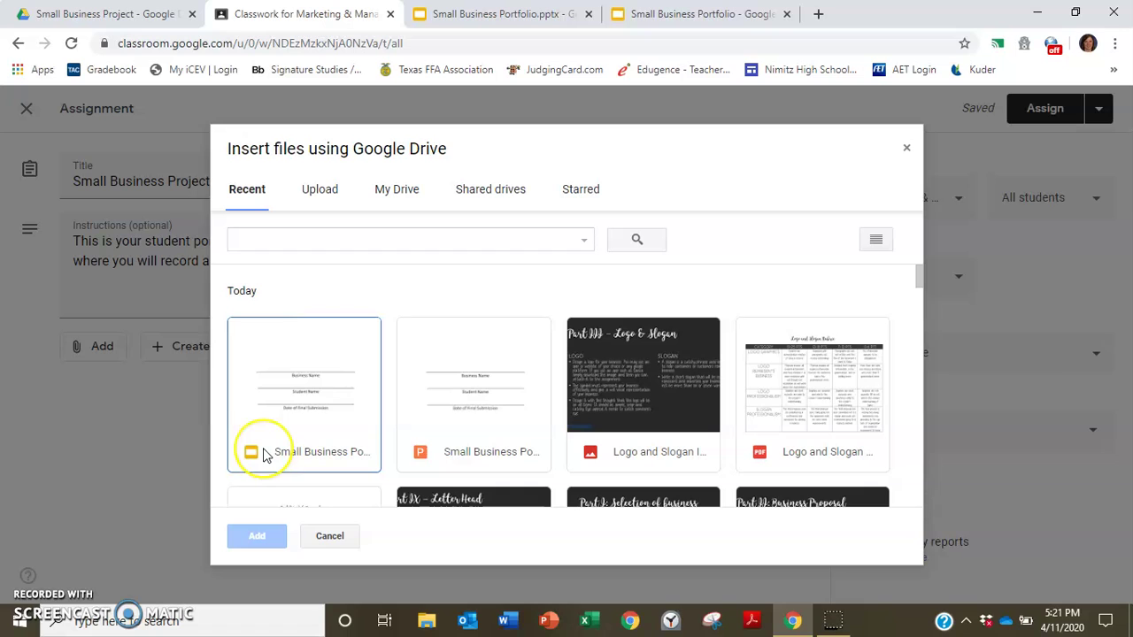
left_click(263, 455)
left_click(258, 536)
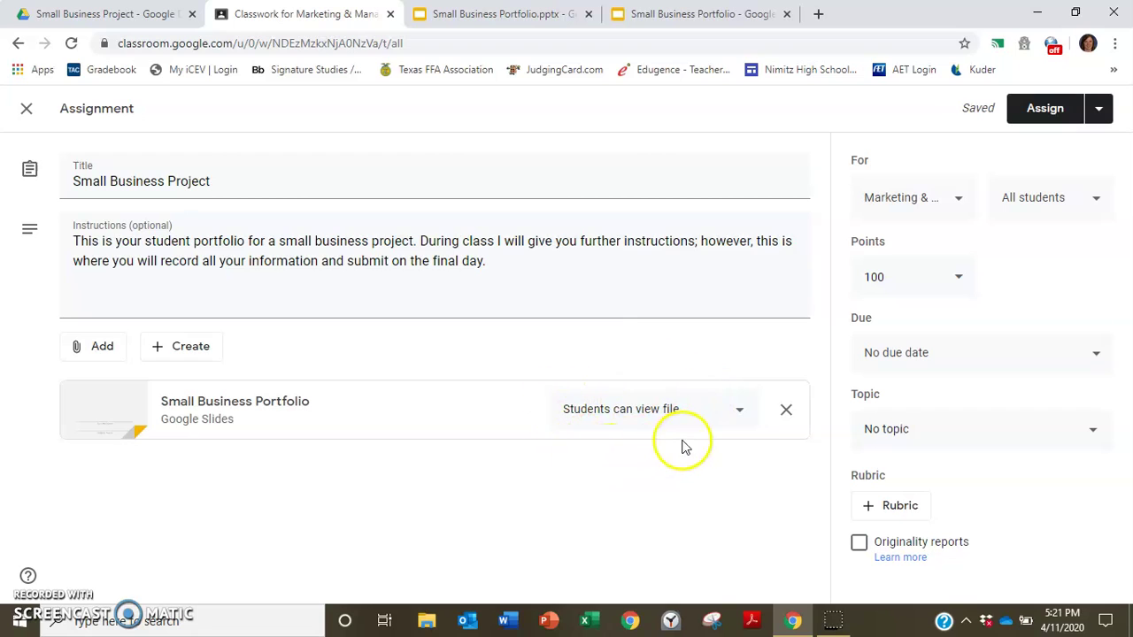
- Set the attached portfolio's sharing option to "Make a copy for each student"
left_click(742, 416)
left_click(742, 416)
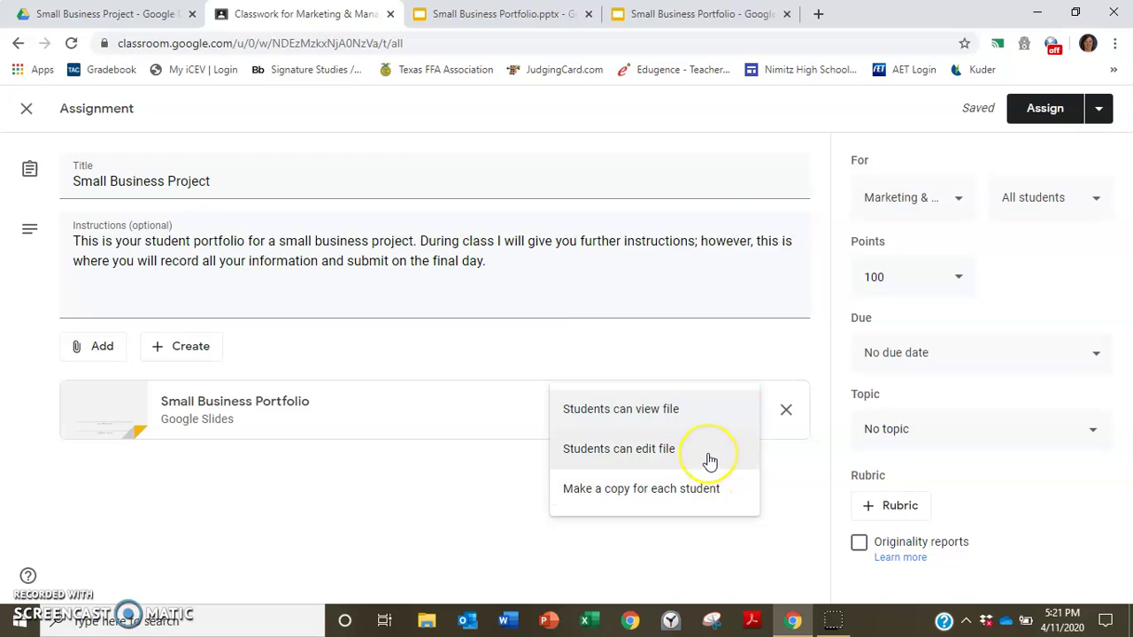
left_click(704, 500)
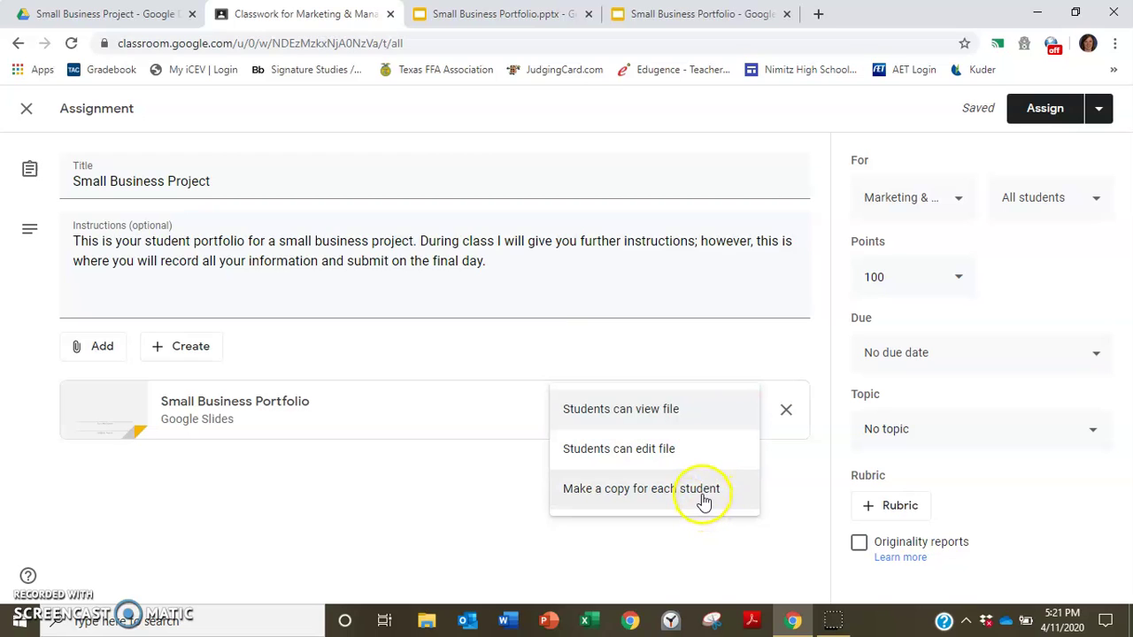
left_click(704, 498)
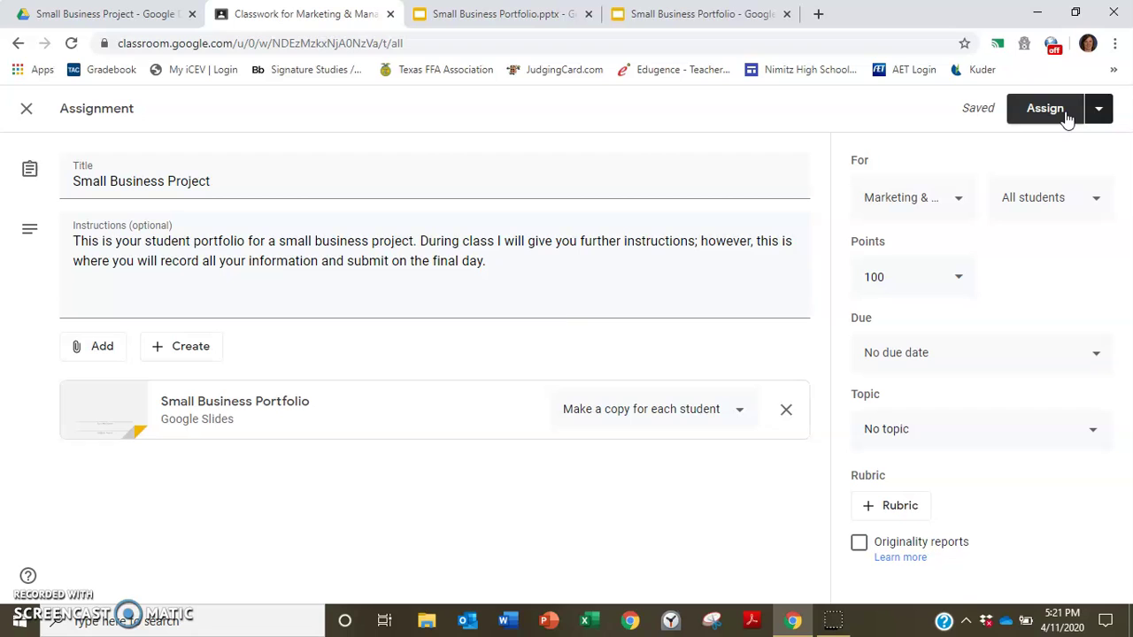
- Schedule the Small Business Project assignment for Apr 13, 2020 at 8:40 AM
left_click(1102, 112)
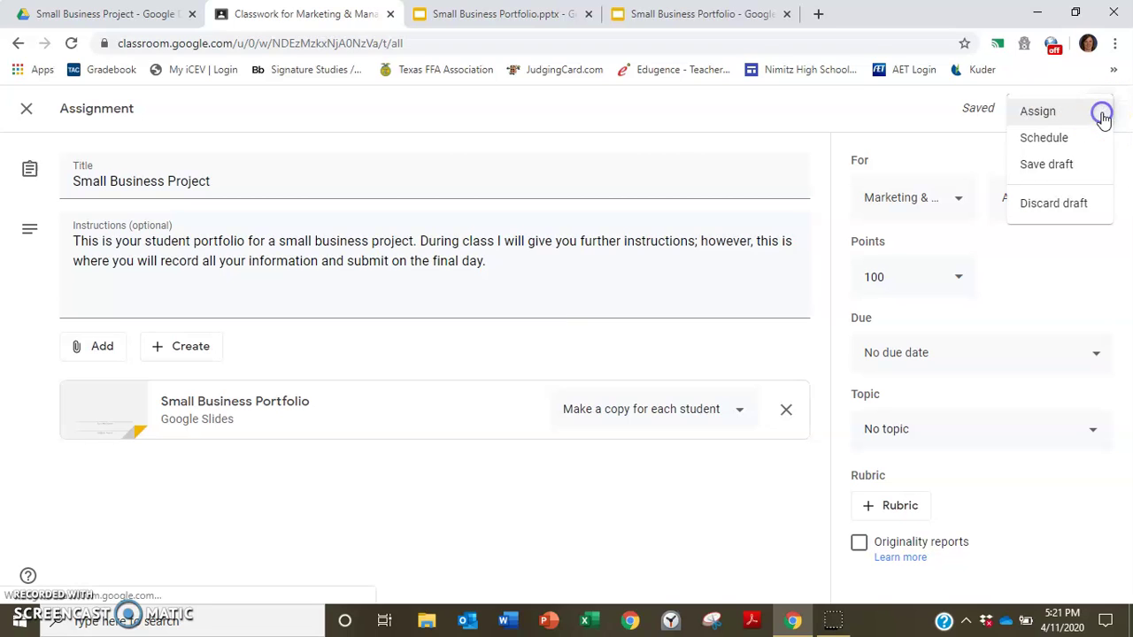
left_click(1059, 144)
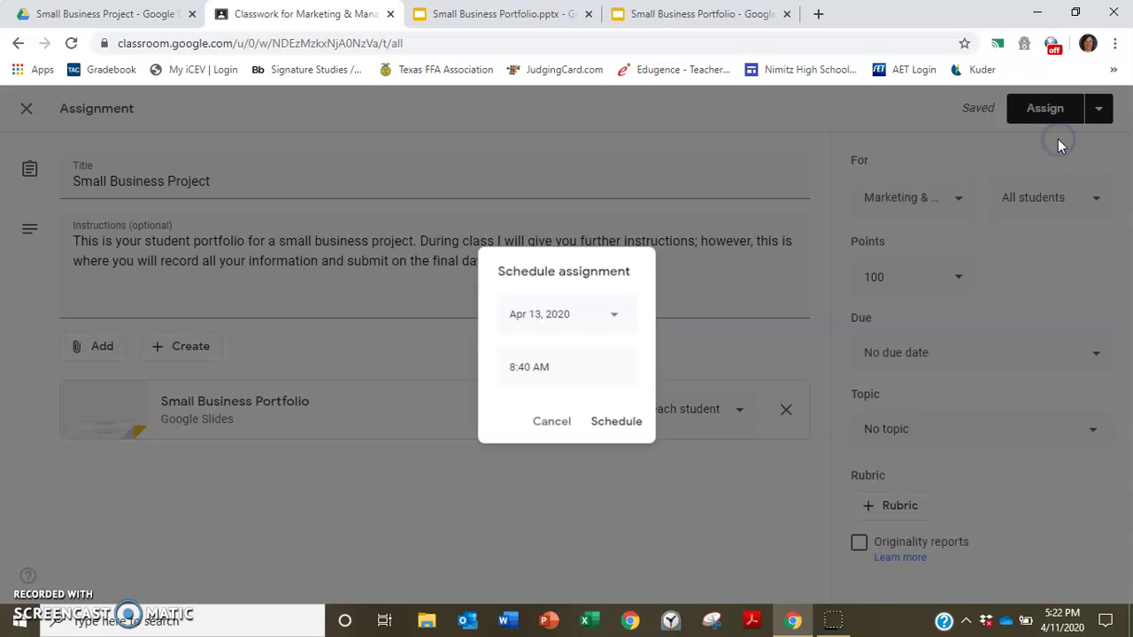
left_click(548, 409)
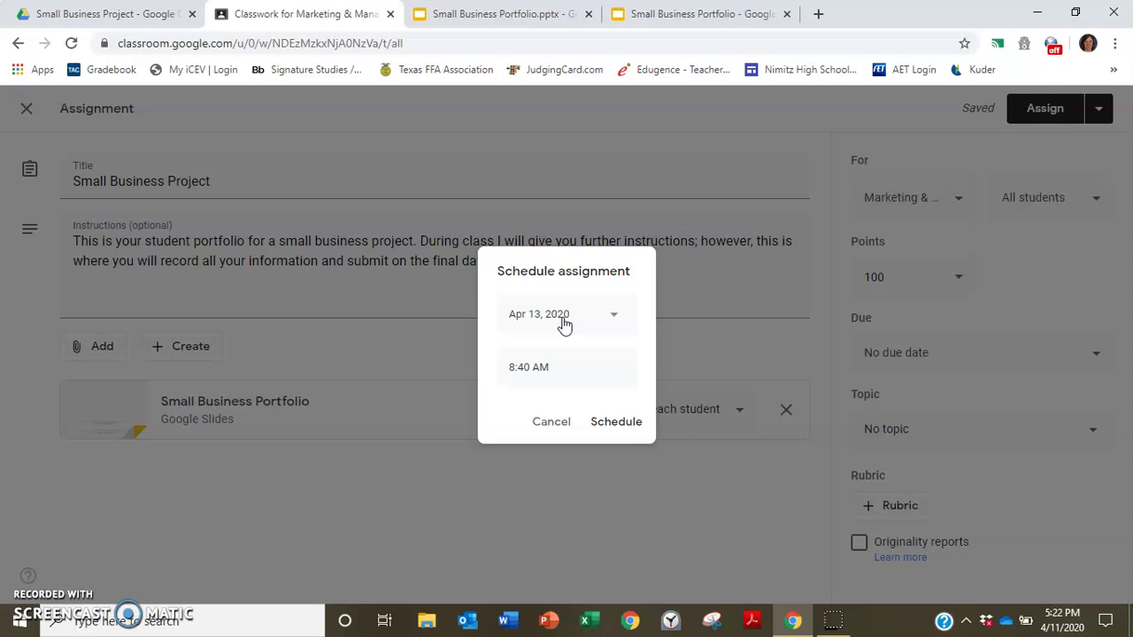
left_click(559, 370)
left_click(569, 372)
left_click(599, 427)
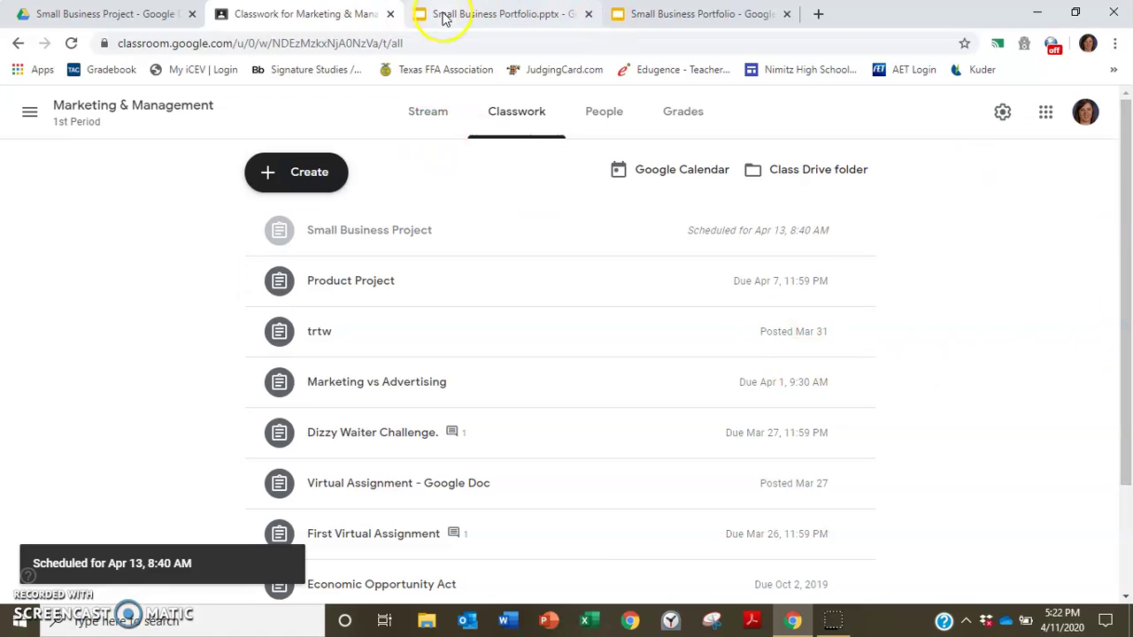
- Switch to File Explorer, open Hort and Soil > Small Business Project > NonEditable Instructions on the Desktop, and place it side by side with Chrome
left_click(128, 15)
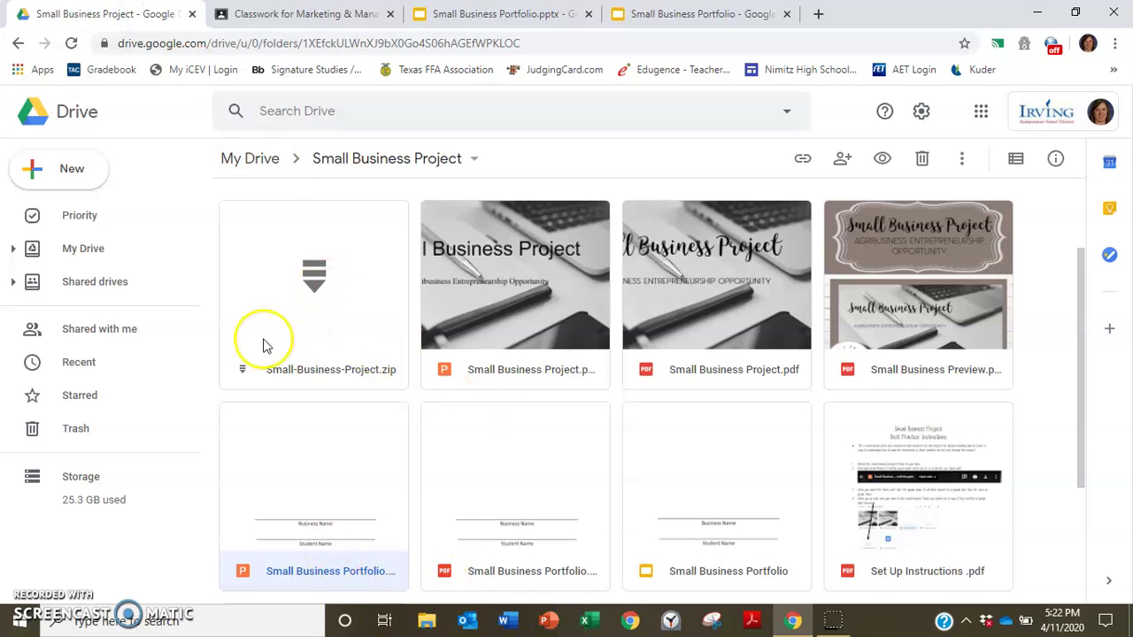
left_click(1035, 14)
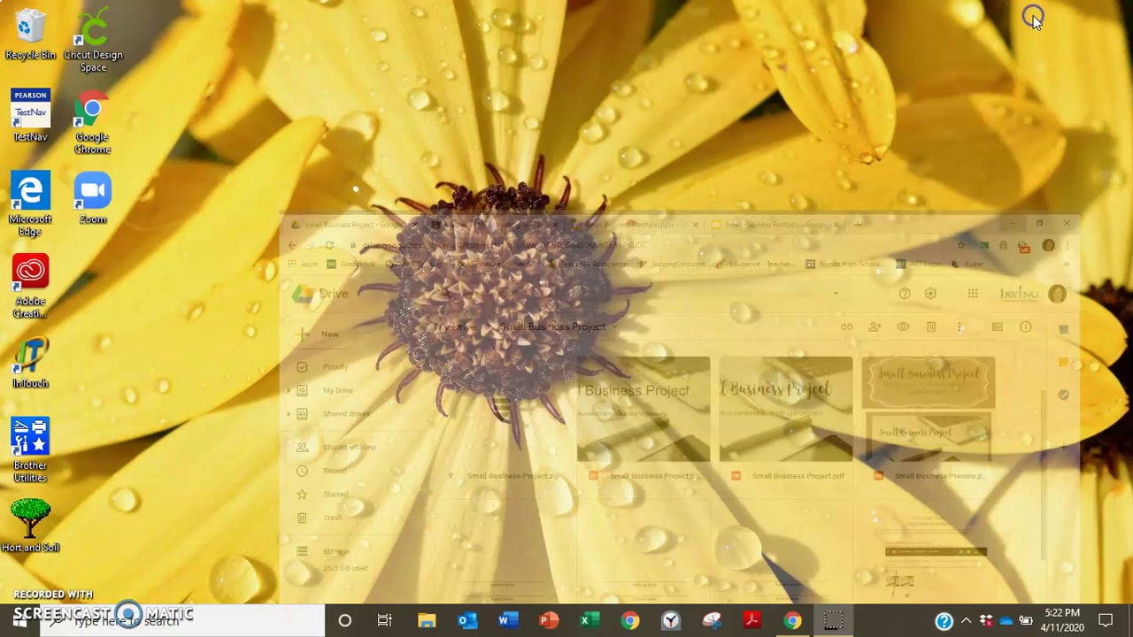
left_click(427, 623)
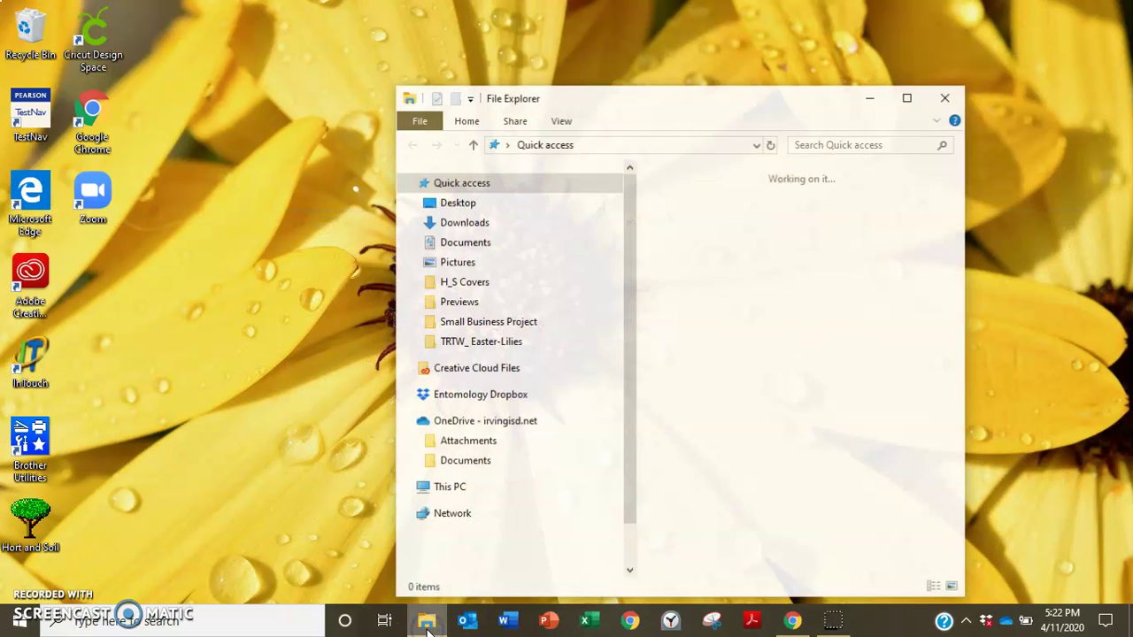
double_click(699, 221)
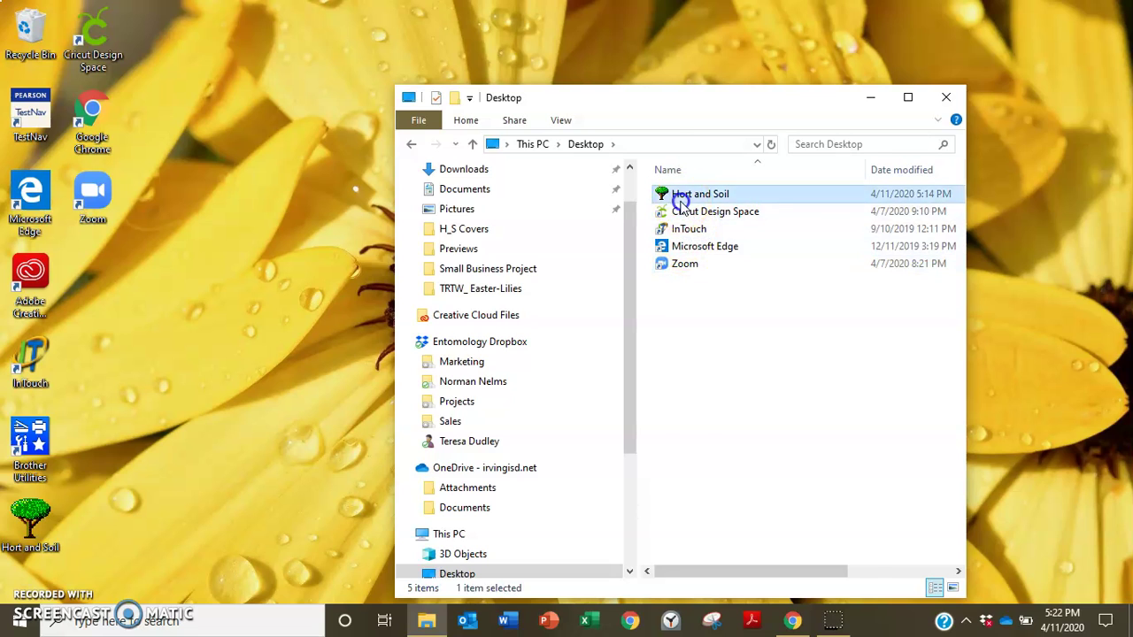
double_click(675, 191)
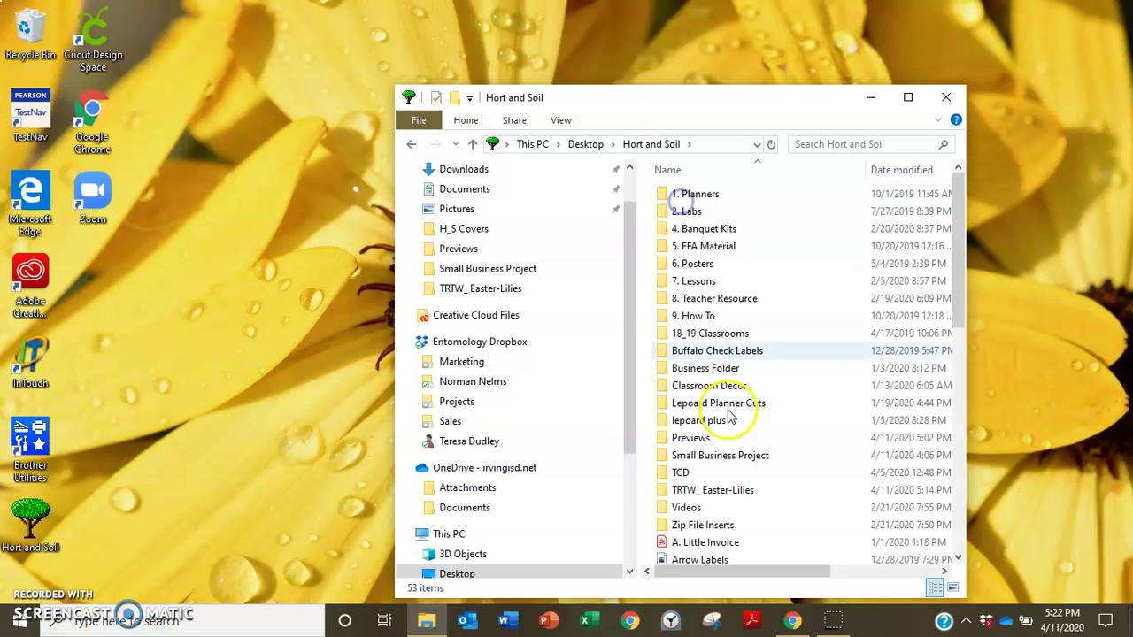
double_click(715, 455)
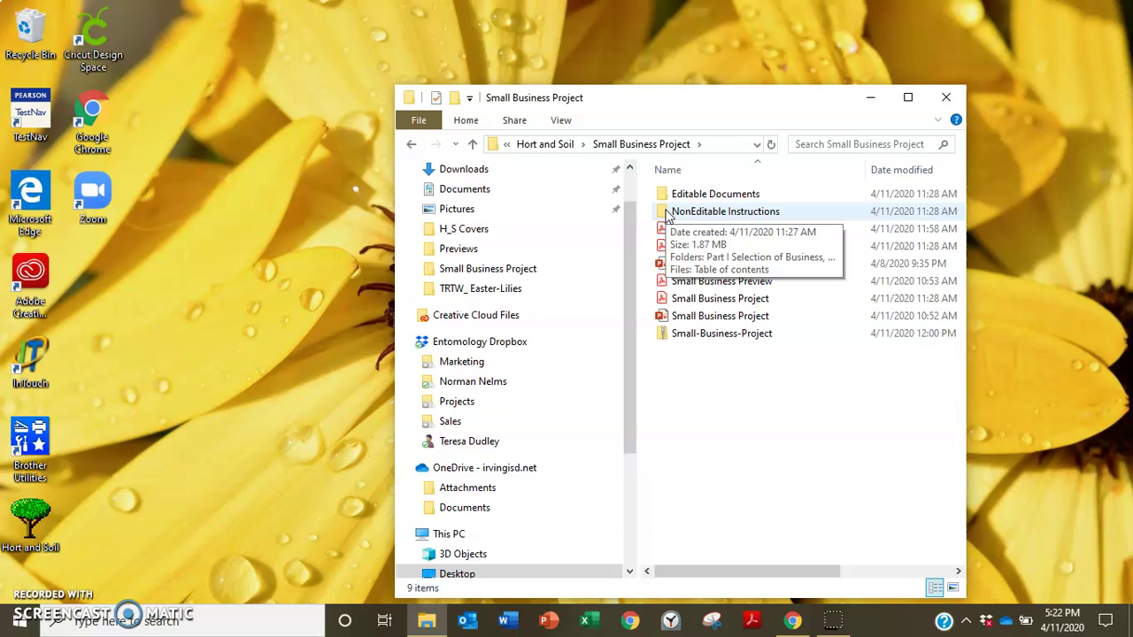
double_click(667, 216)
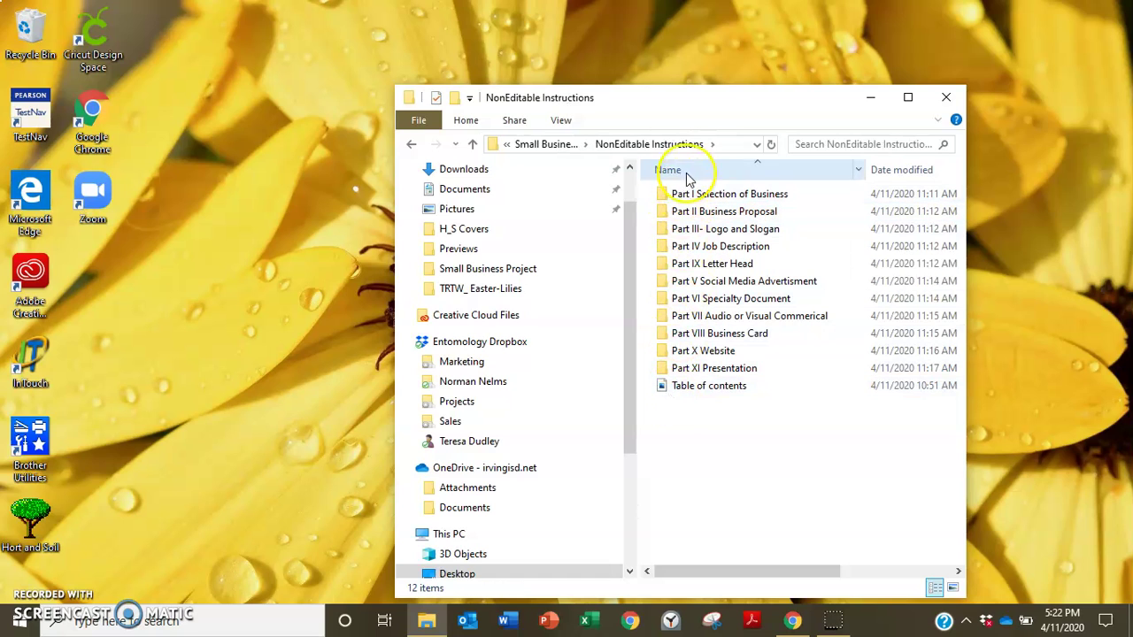
left_click_drag(701, 100, 2, 284)
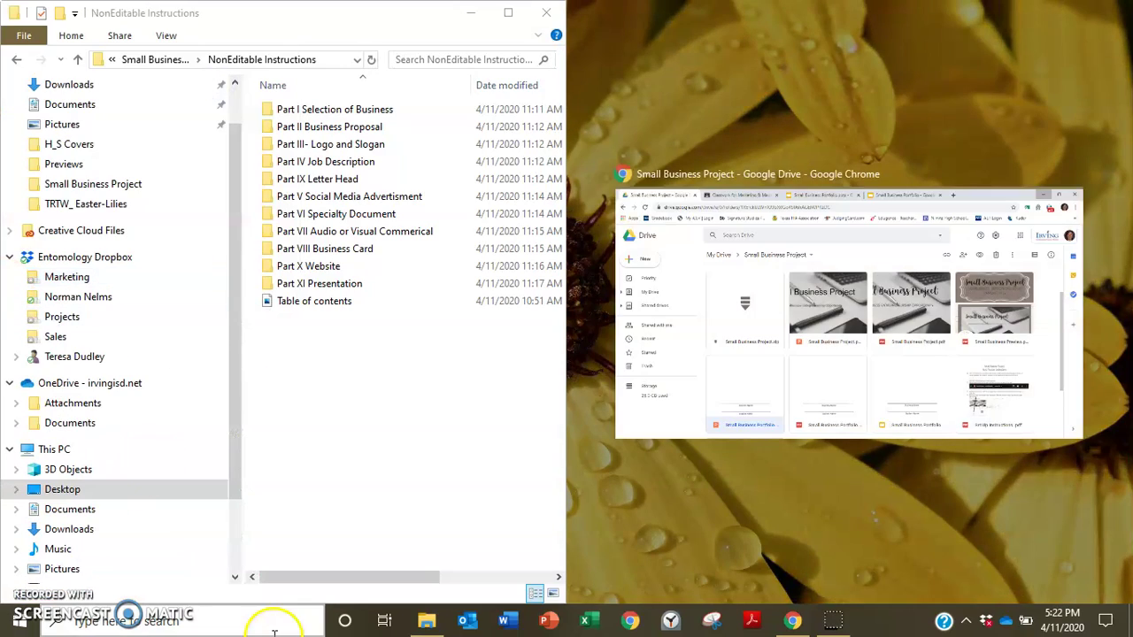
left_click(819, 288)
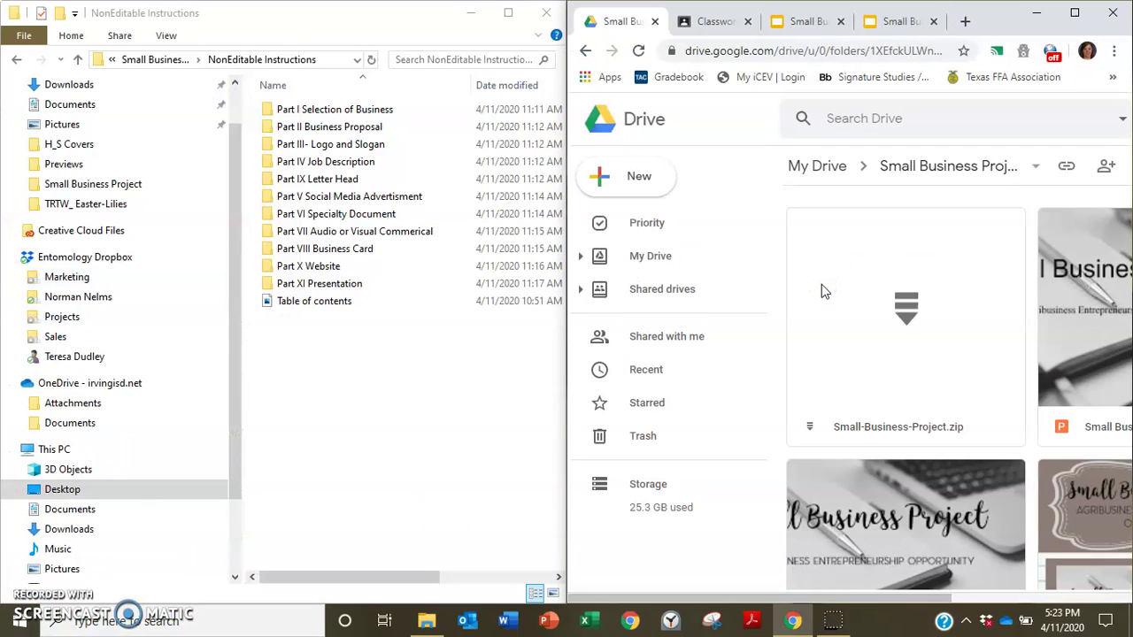
- Open the Marketing & Management class Stream in Google Classroom and write the announcement "Monday April 13 - Part I Selection of Business."
left_click(721, 22)
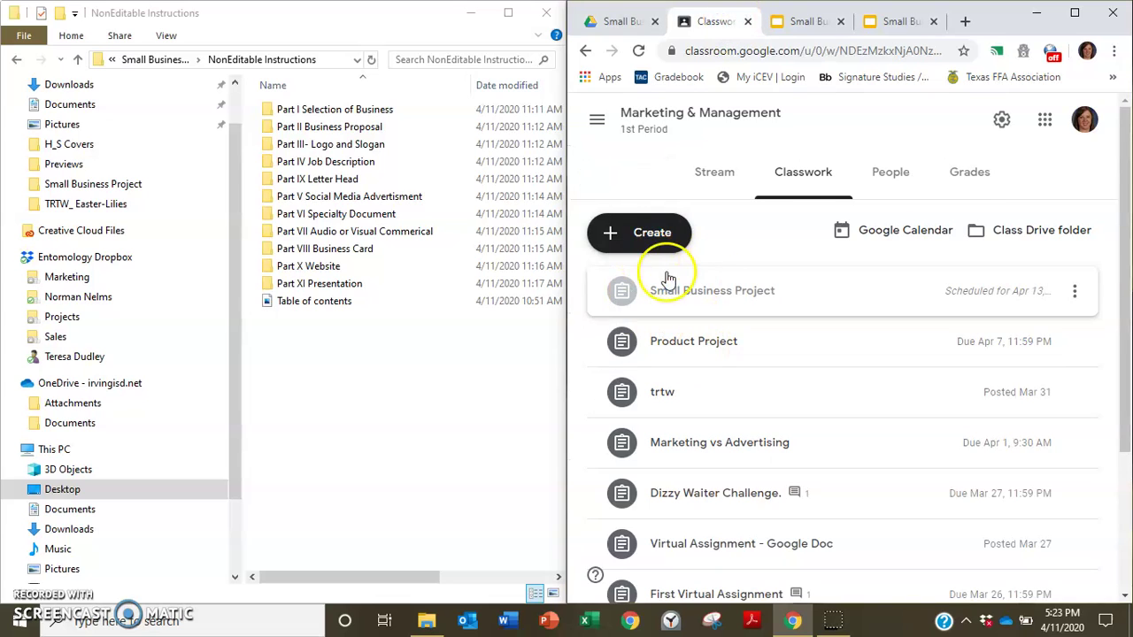
left_click(704, 177)
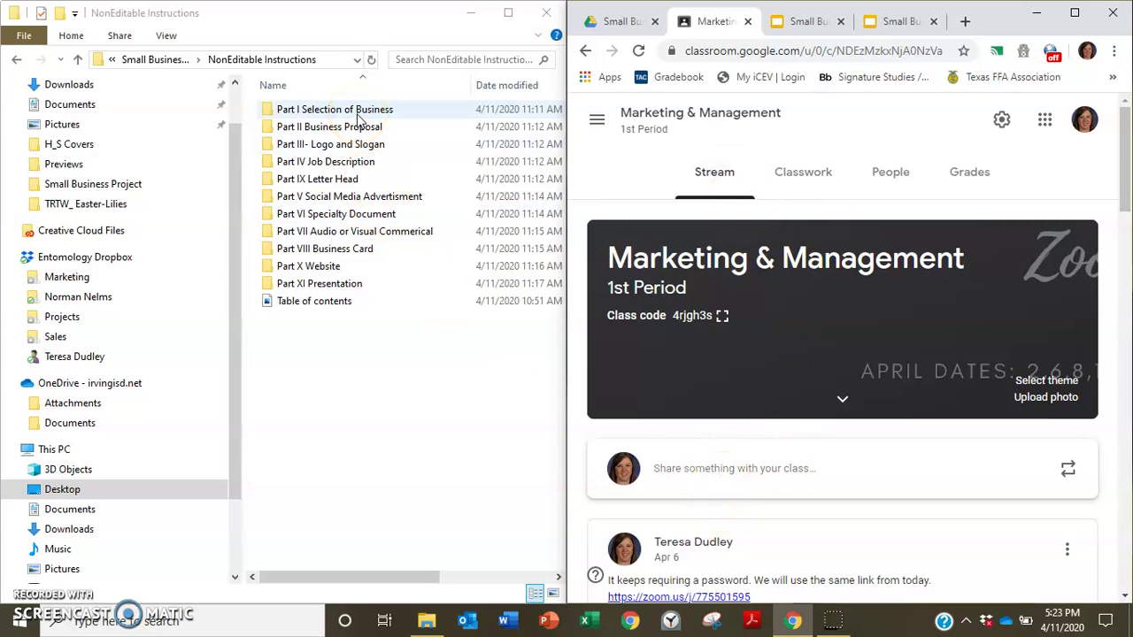
left_click(702, 479)
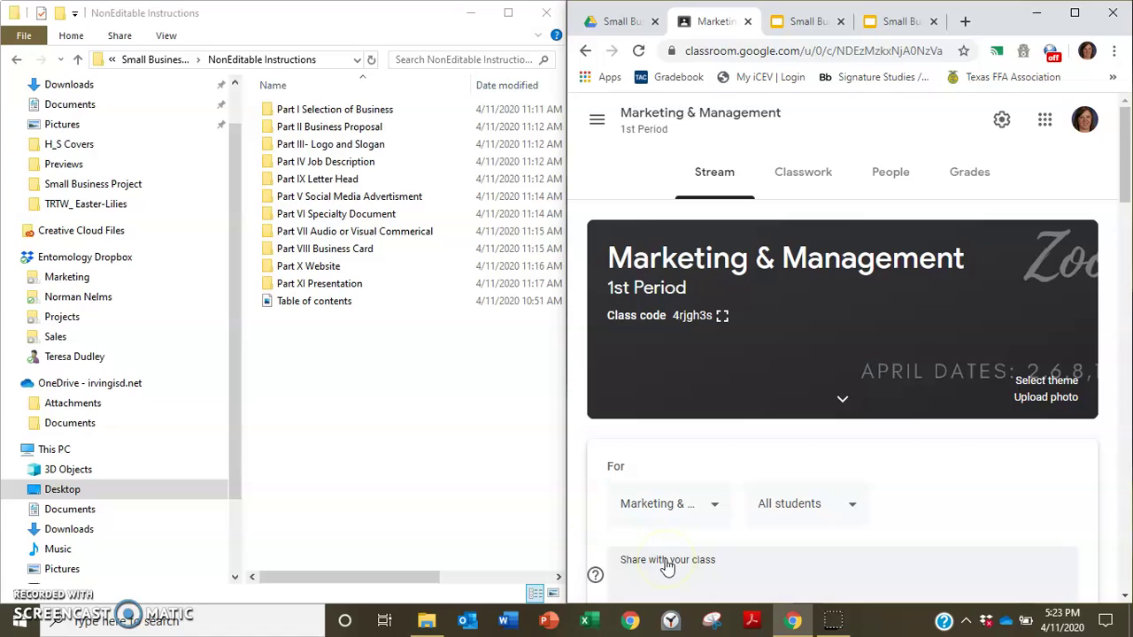
type("Monday April 13 - Part I Sele")
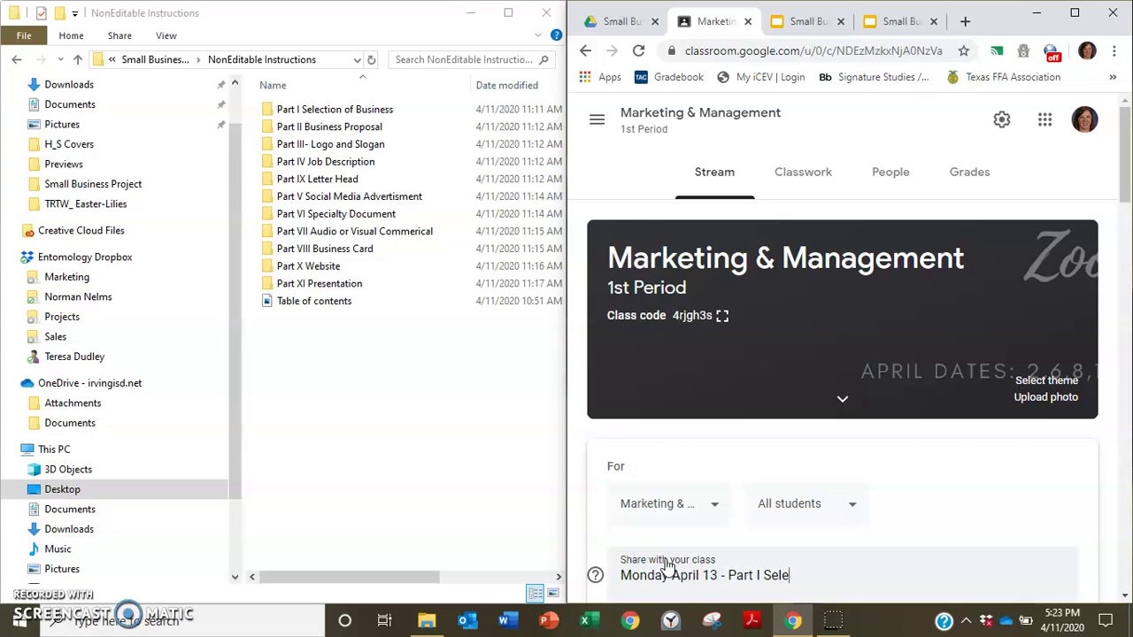
type("ness.")
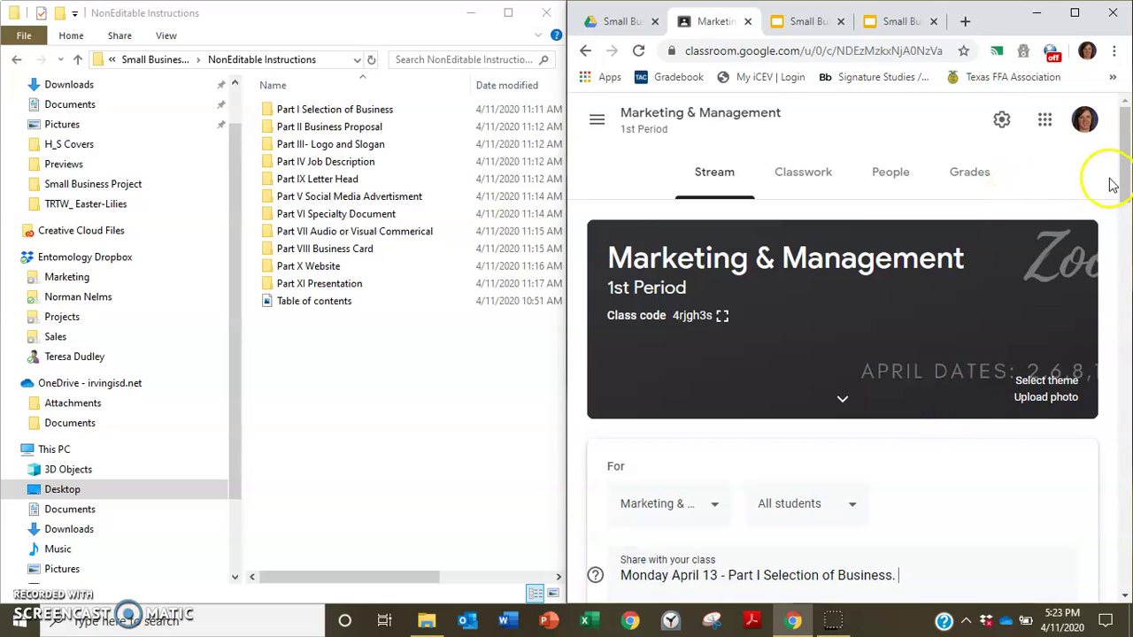
- Upload the Selection of Business image from NonEditable Instructions > Part I Selection of Business as an attachment to the announcement
left_click_drag(1124, 177, 1123, 232)
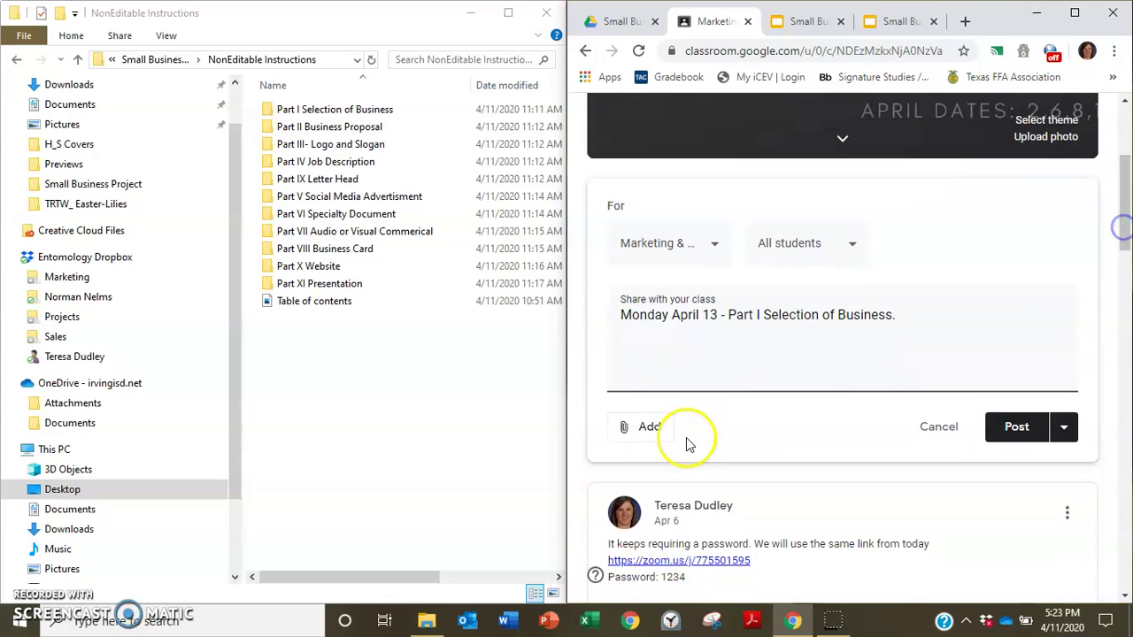
left_click(643, 432)
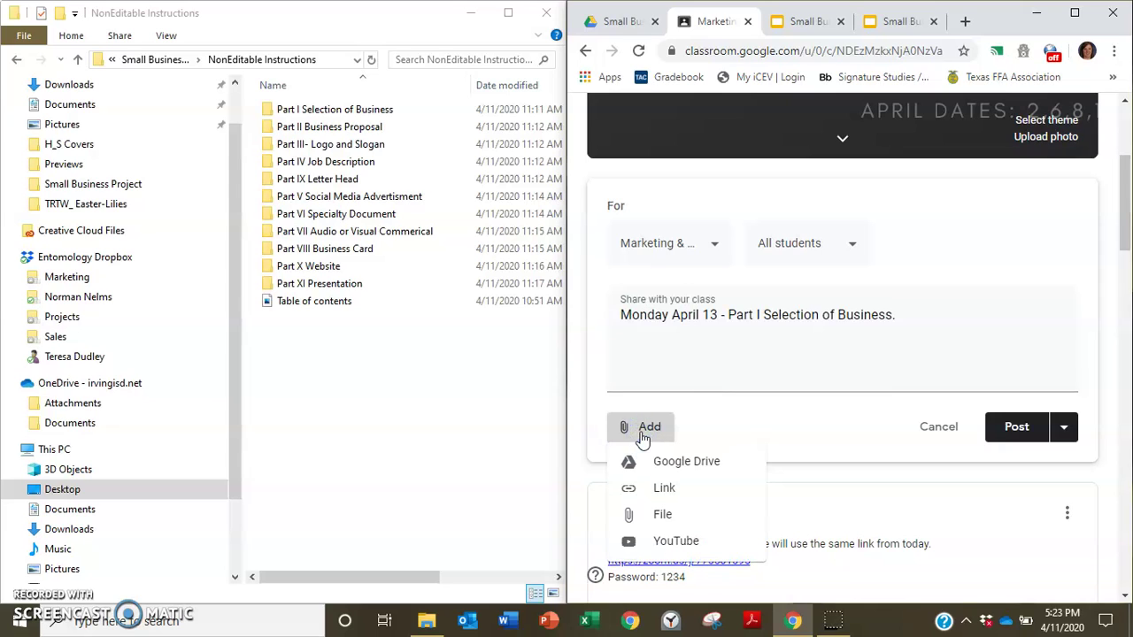
left_click(639, 516)
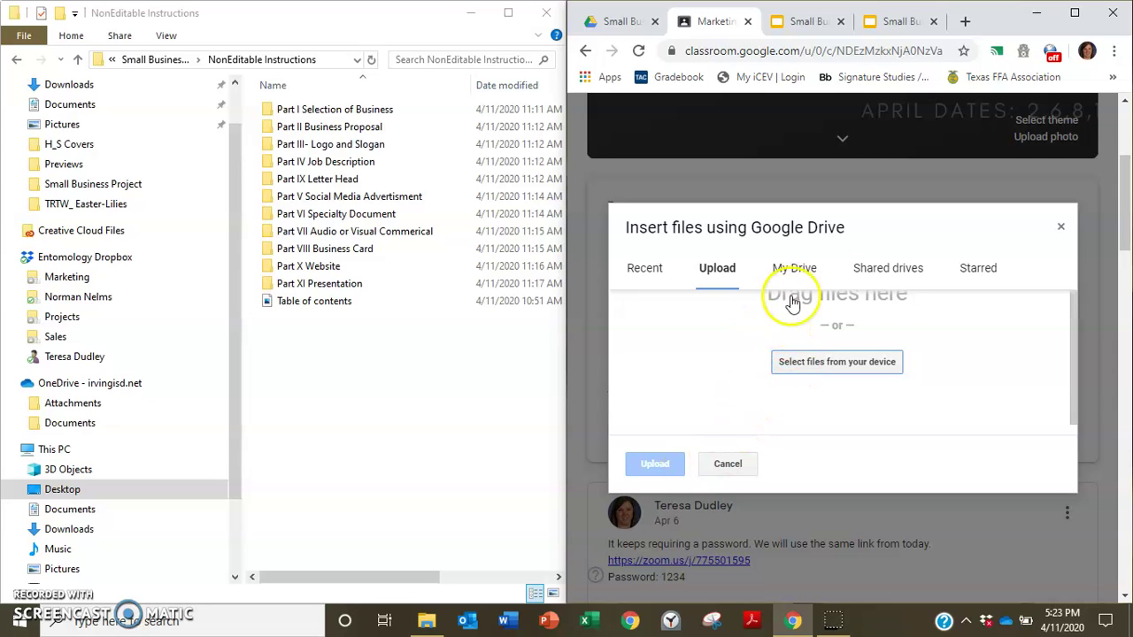
left_click(804, 361)
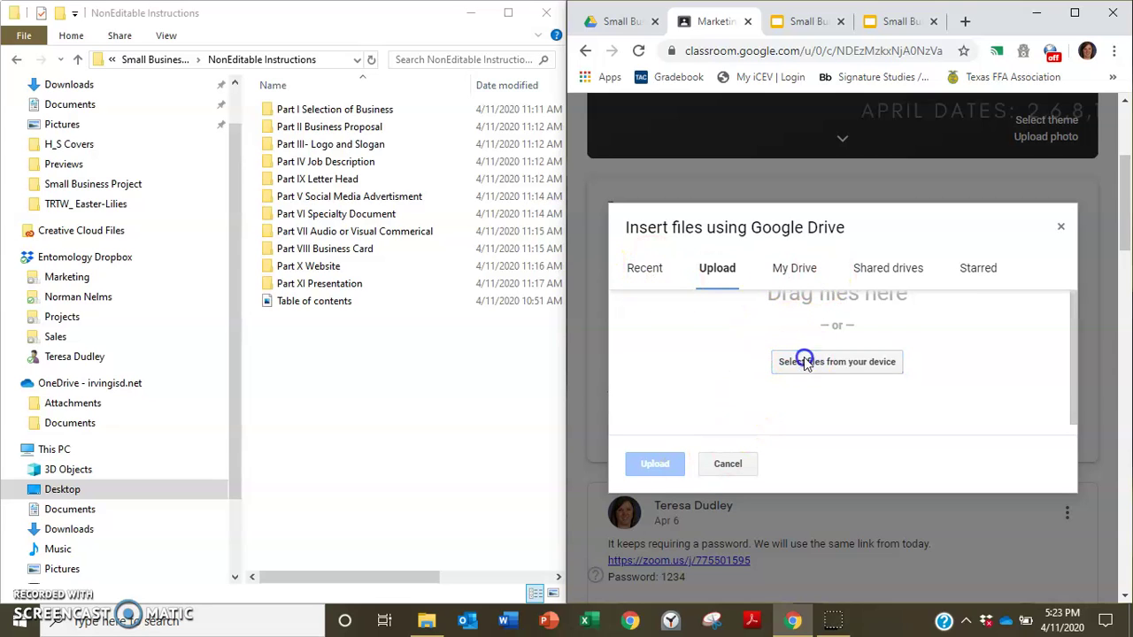
left_click(775, 116)
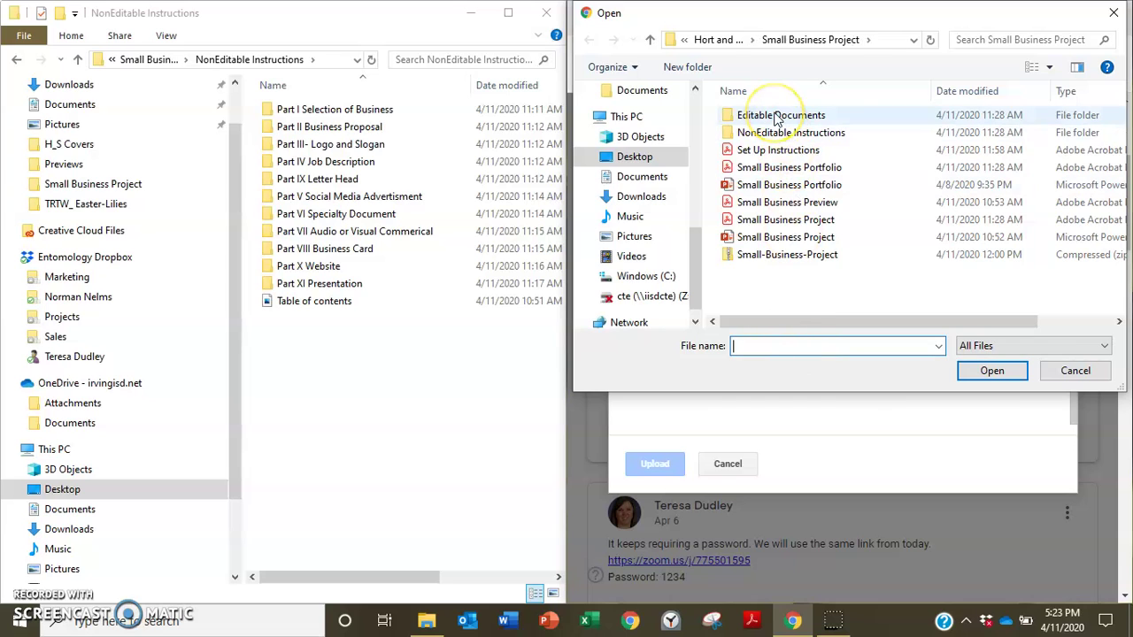
double_click(775, 133)
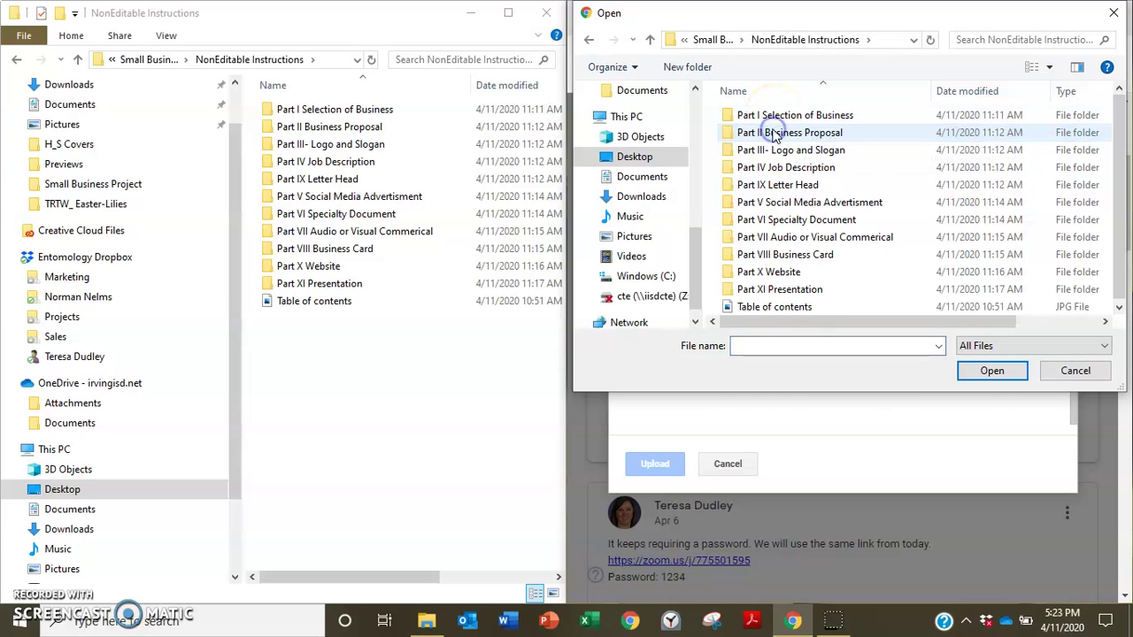
double_click(767, 116)
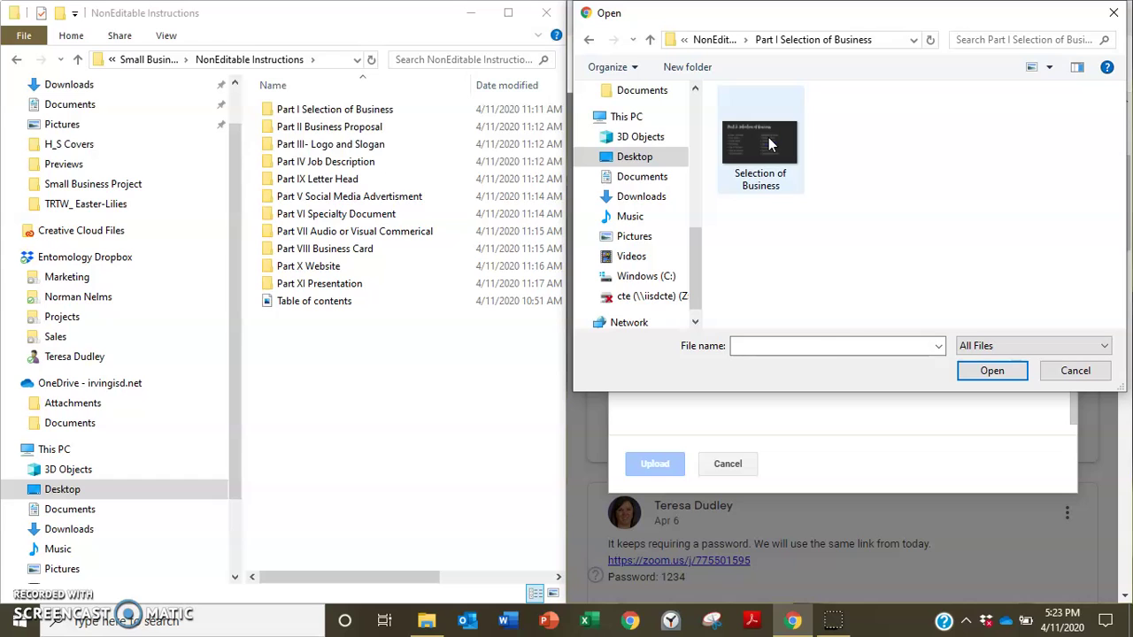
left_click(769, 145)
left_click(983, 372)
left_click(660, 464)
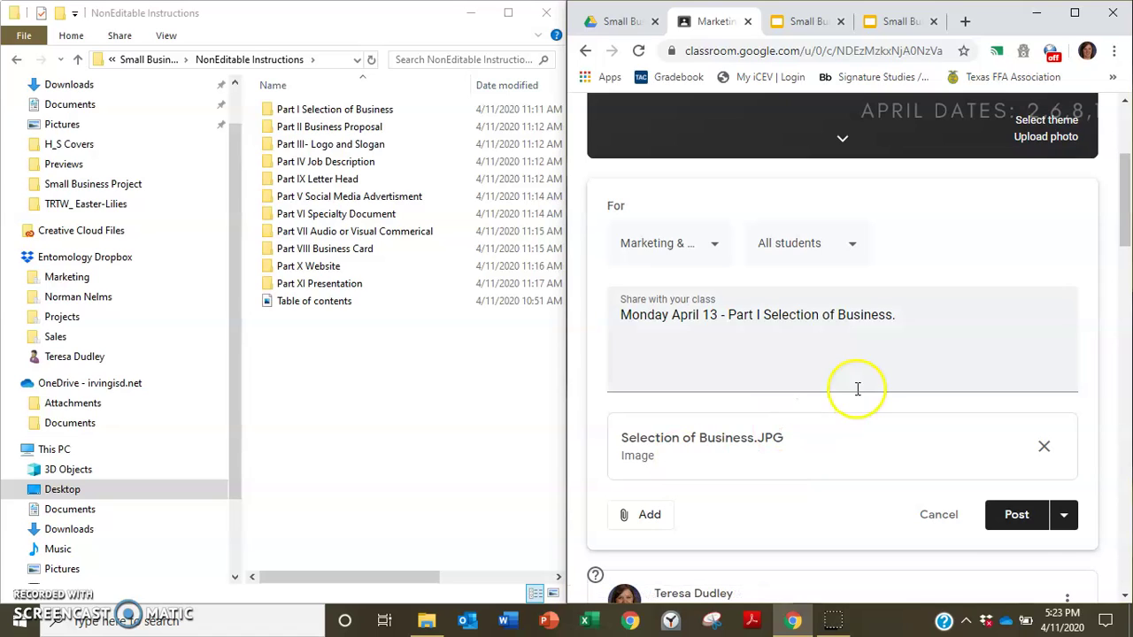
- Schedule the Part I Selection of Business announcement for Apr 13, 2020 at 8:40 AM
left_click(1061, 518)
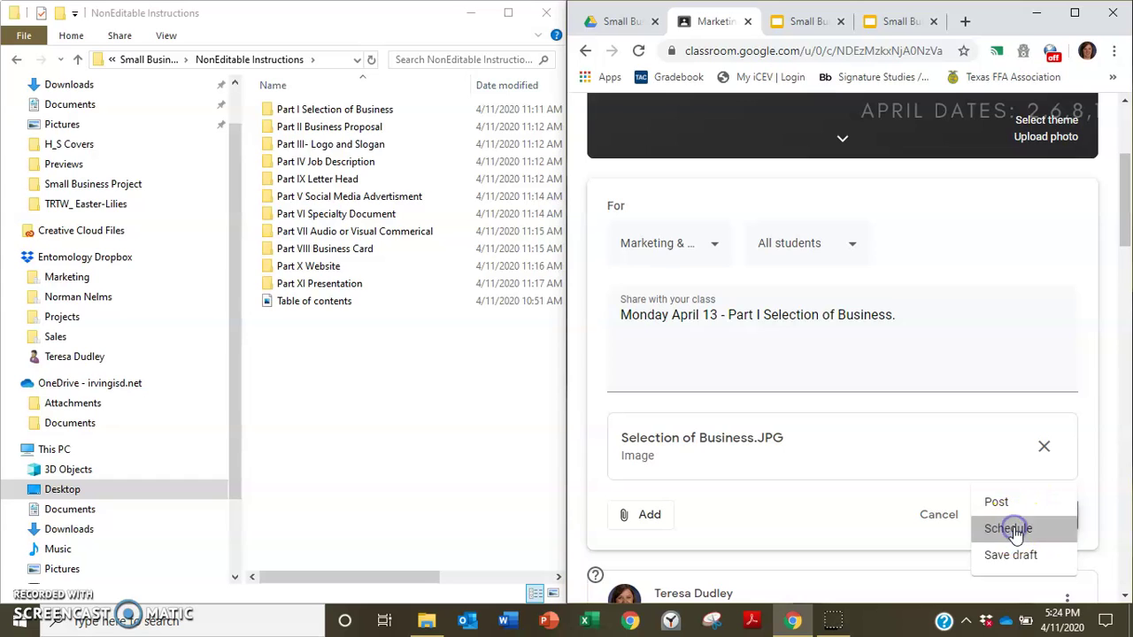
left_click(1014, 530)
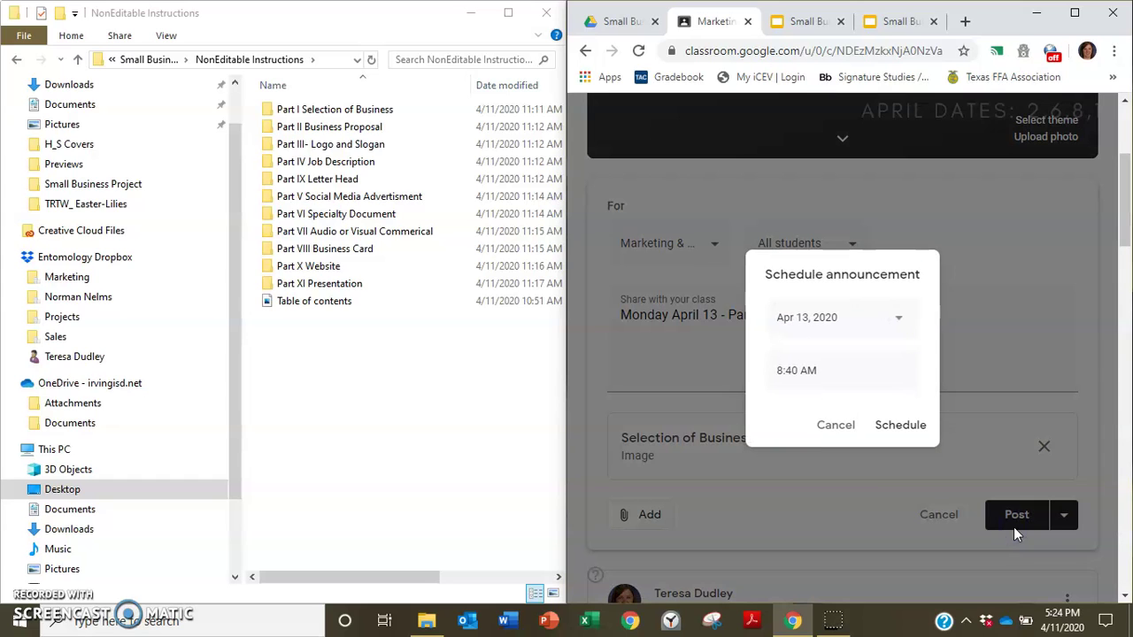
left_click(888, 432)
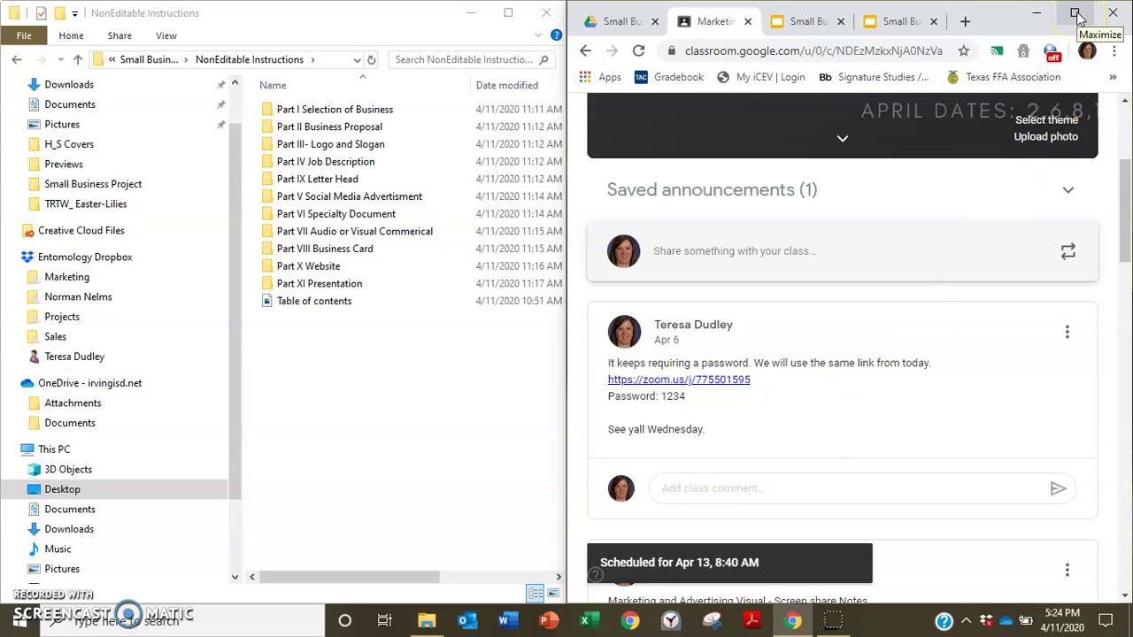
- Write a new class announcement reading "April 15 - Part II Business Proposal."
left_click(698, 257)
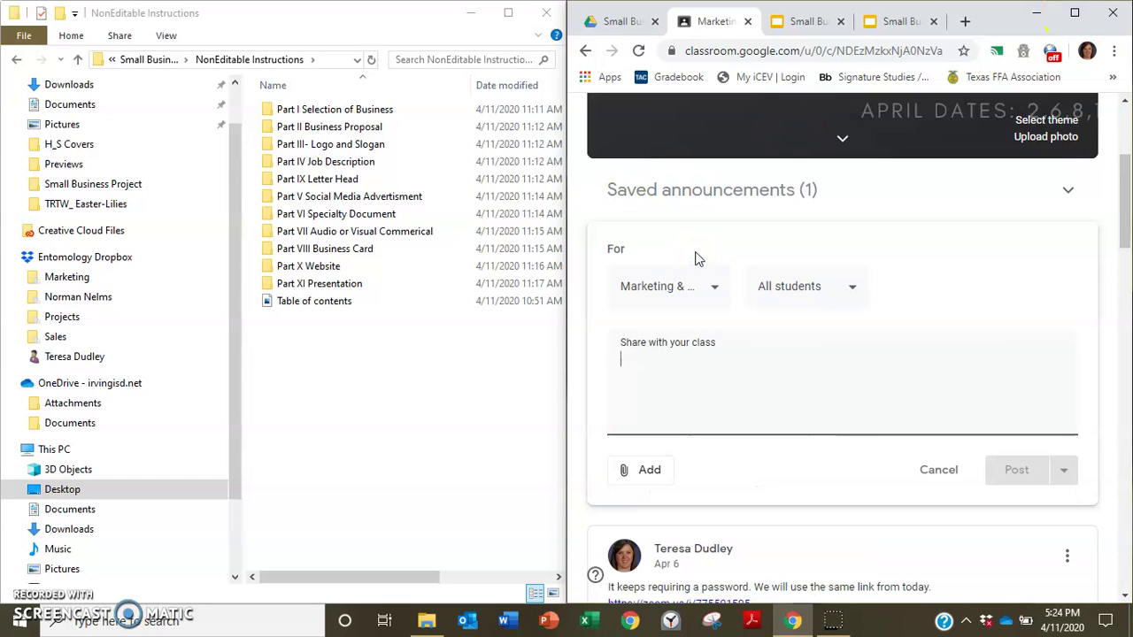
type("April 15 - Part II Business Proposal")
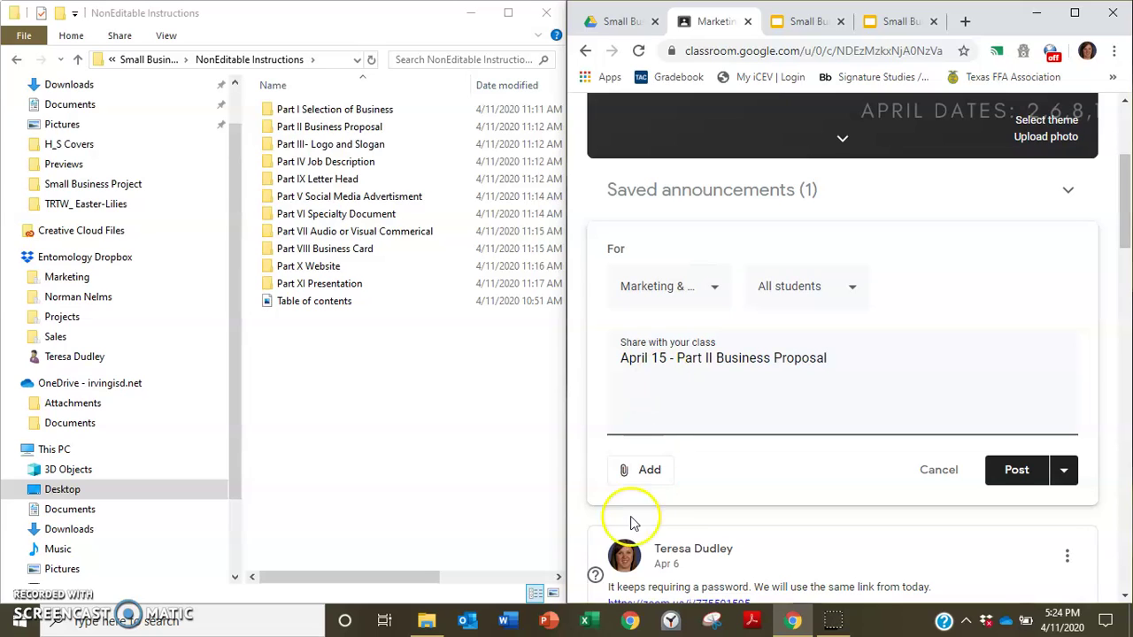
- Attach the Small Business Proposal Instructions image and Small business proposal rubric PDF from the Part II Business Proposal folder to the announcement
left_click(646, 471)
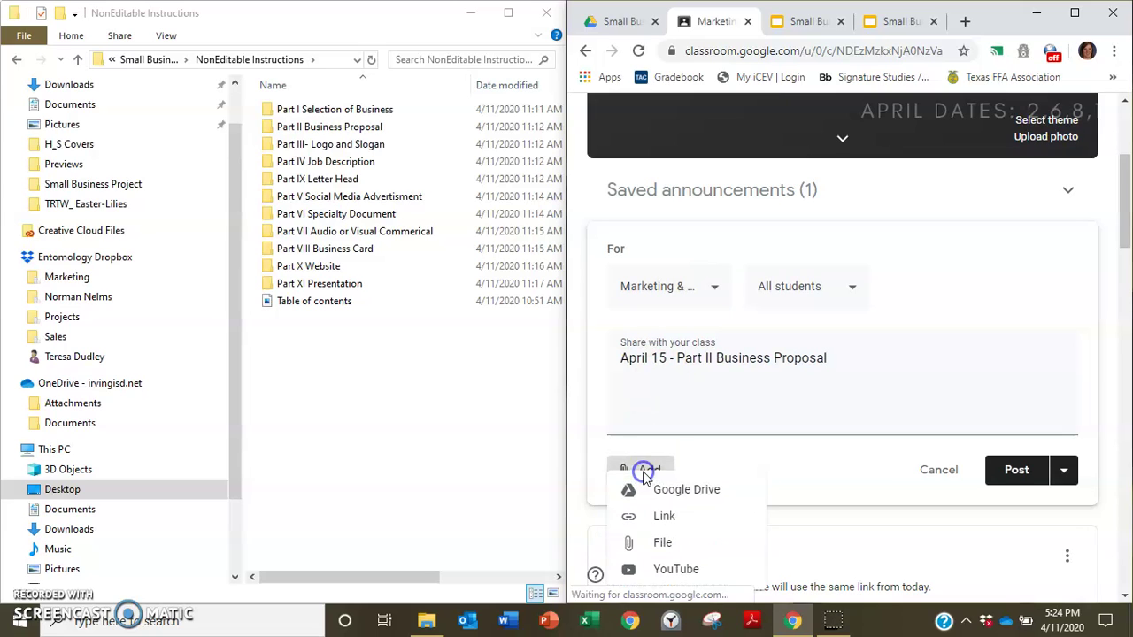
left_click(644, 521)
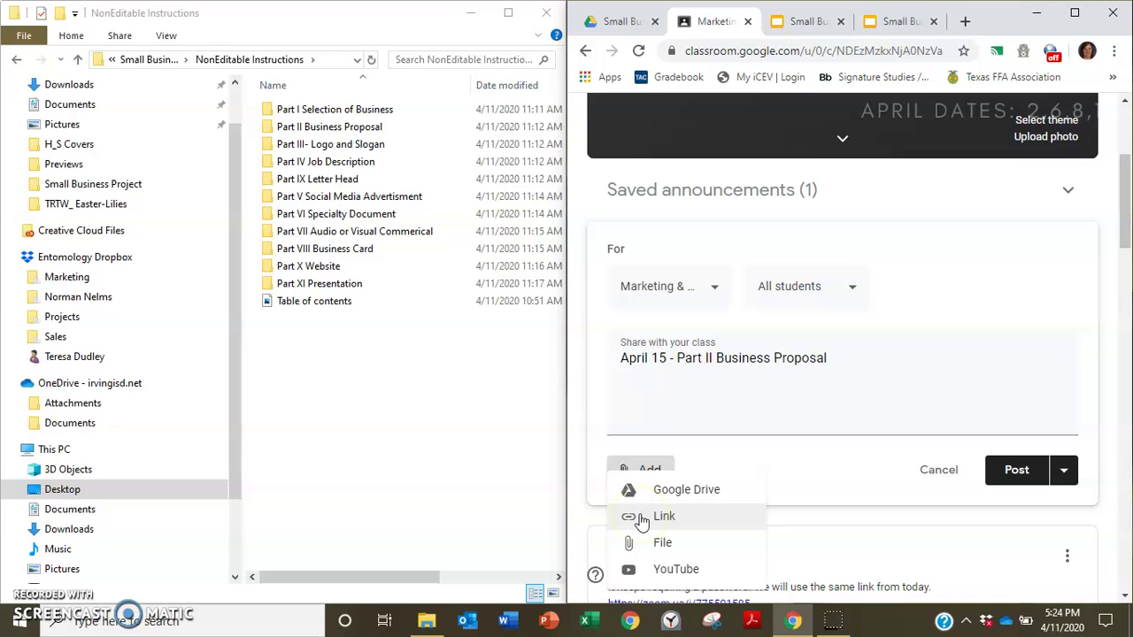
left_click(639, 540)
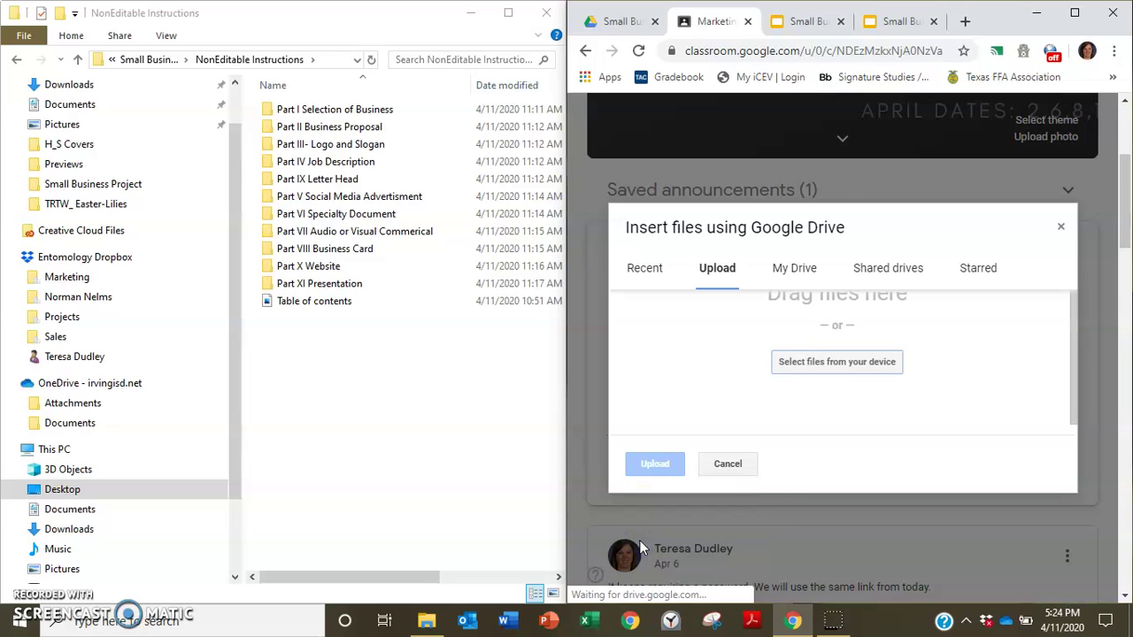
left_click(807, 365)
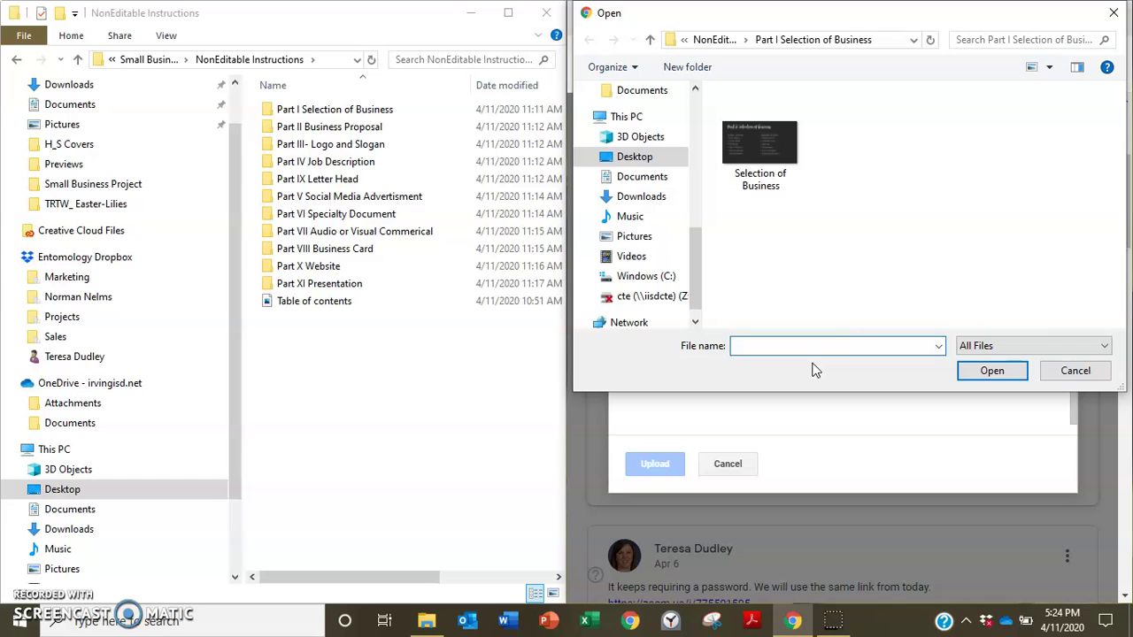
left_click(650, 39)
left_click(719, 131)
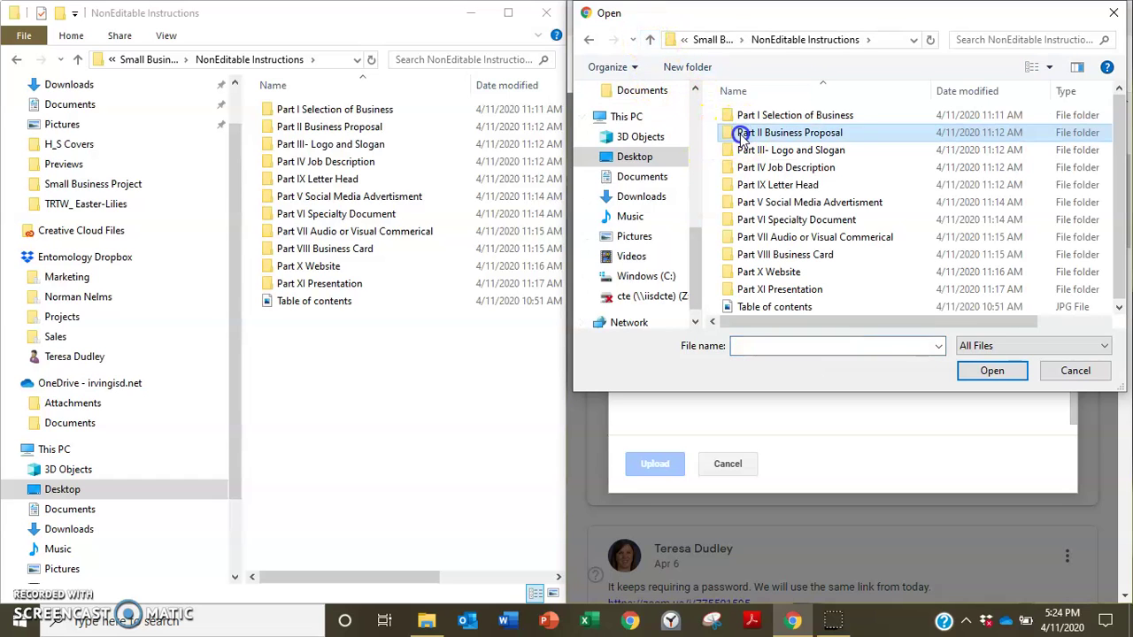
double_click(734, 137)
left_click(742, 142)
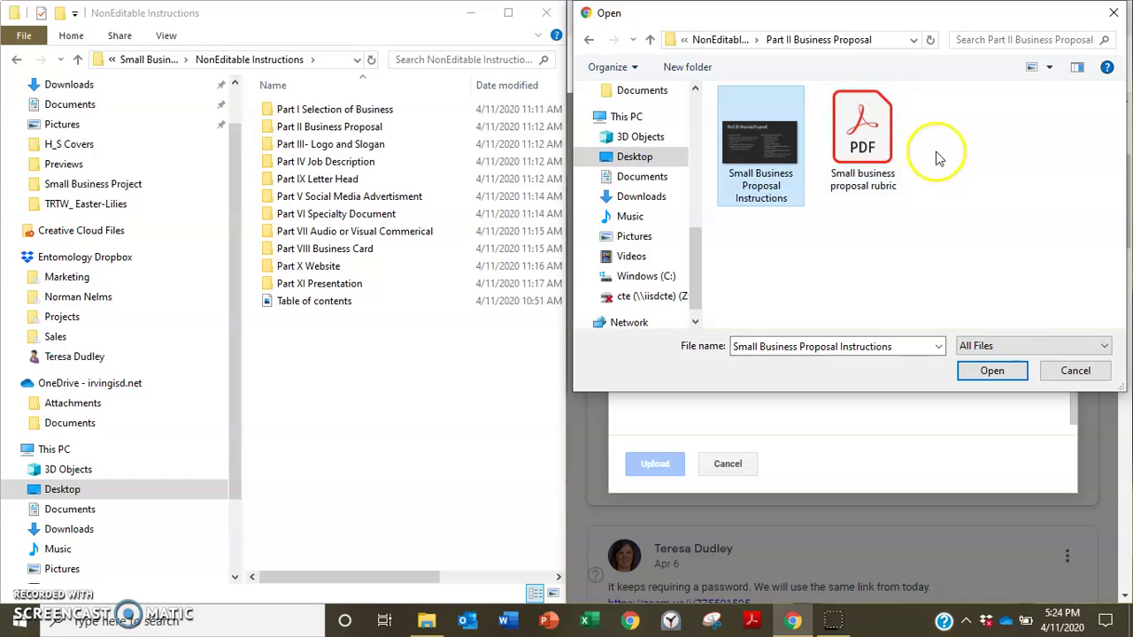
left_click(863, 141, "ctrl")
left_click(987, 377)
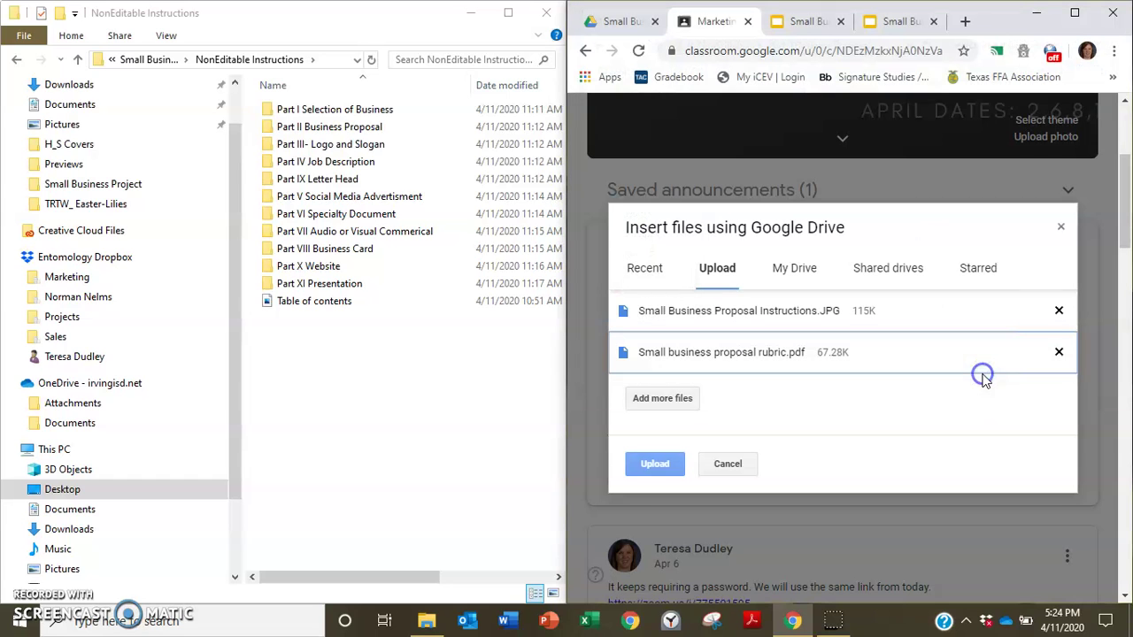
left_click(670, 463)
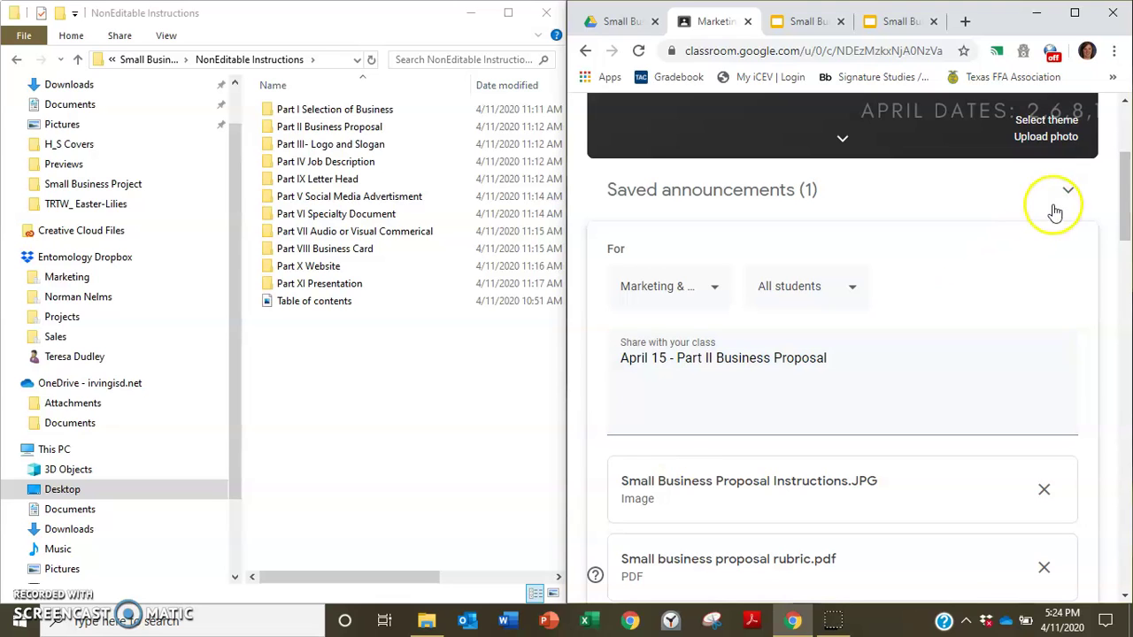
- Maximize the browser window and post the Part II Business Proposal announcement to the class immediately
mouse_move(1126, 193)
left_mouse_down()
mouse_move(1126, 226)
mouse_move(1126, 213)
left_mouse_up()
left_click(1076, 19)
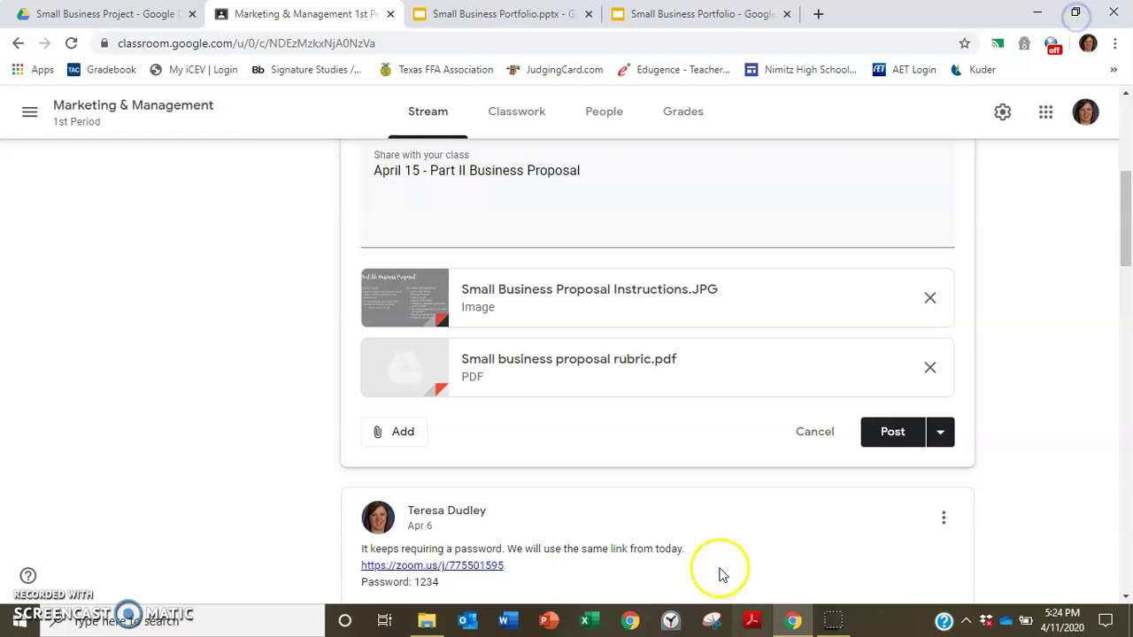
left_click(903, 432)
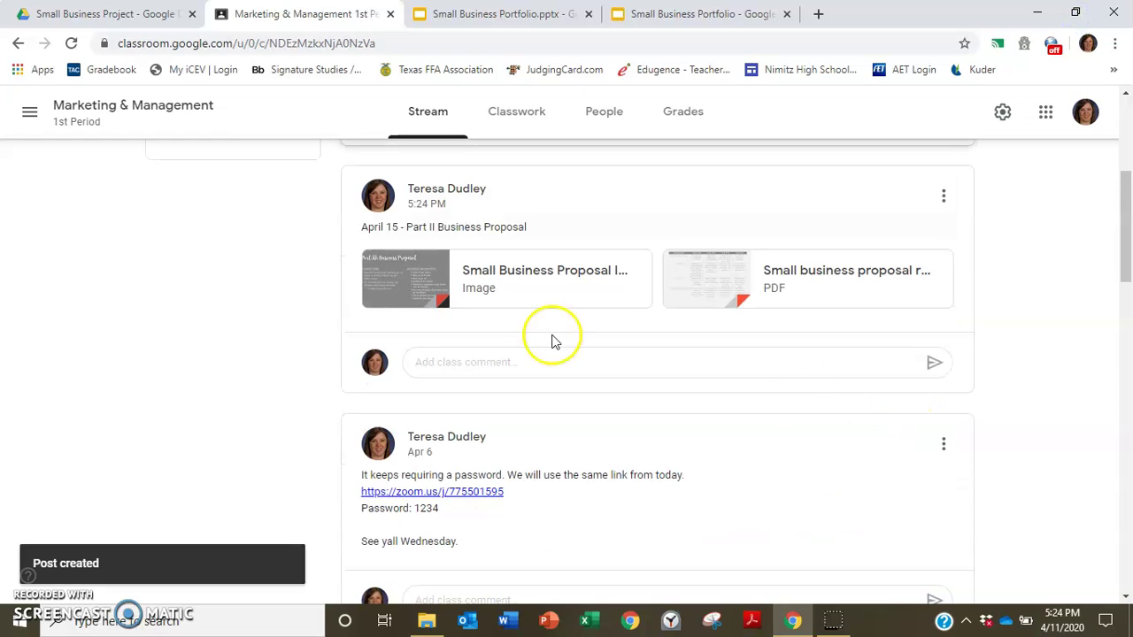
- Preview the posted Business Proposal instructions image and the proposal rubric PDF, closing each preview
left_click(423, 286)
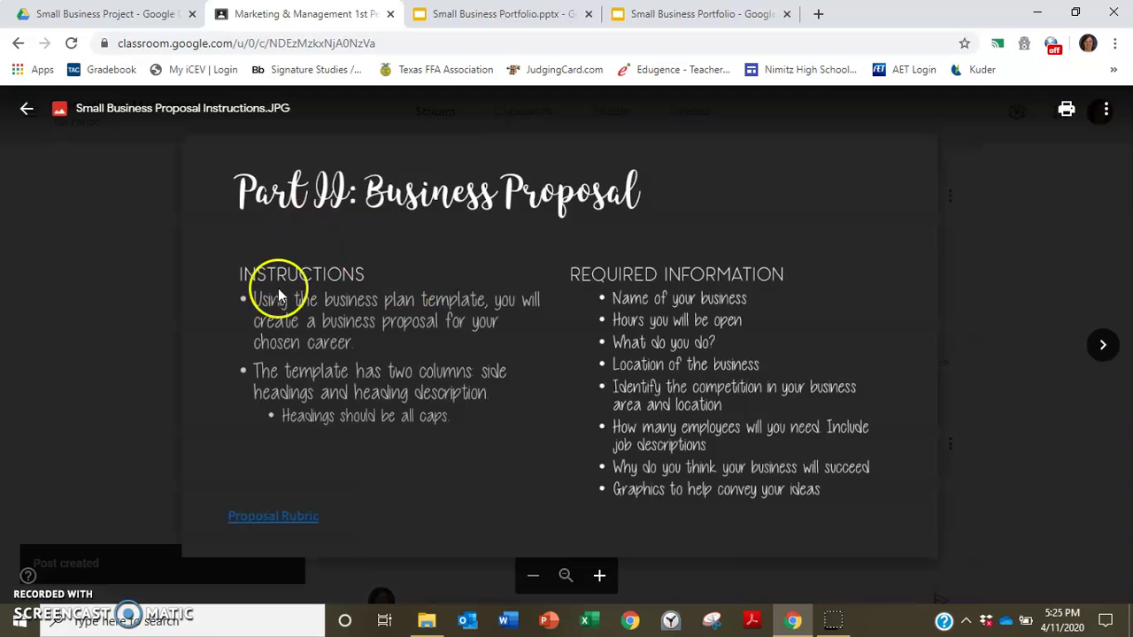
left_click(26, 109)
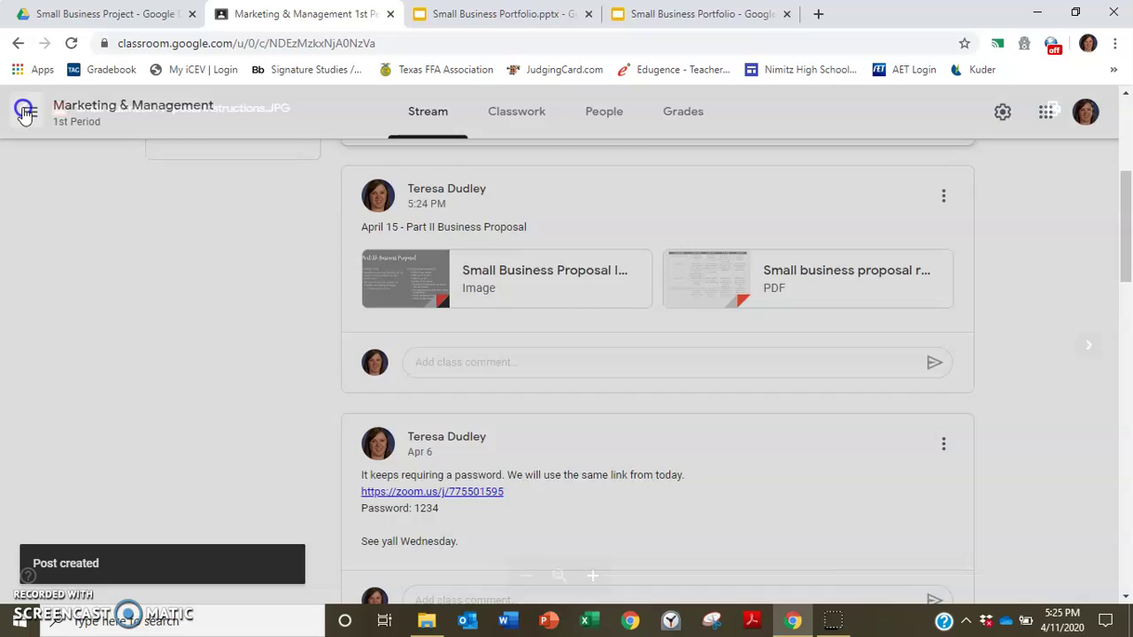
left_click(706, 281)
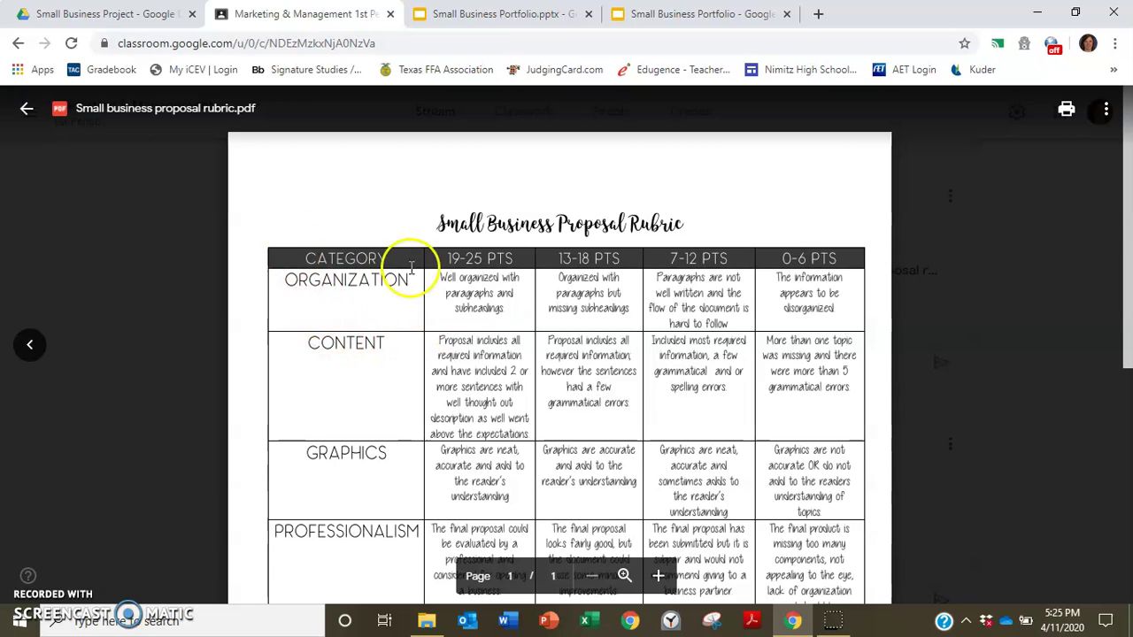
left_click(25, 116)
- Switch to the Small Business Portfolio.pptx presentation and view the Selection of Business slide
left_click(493, 18)
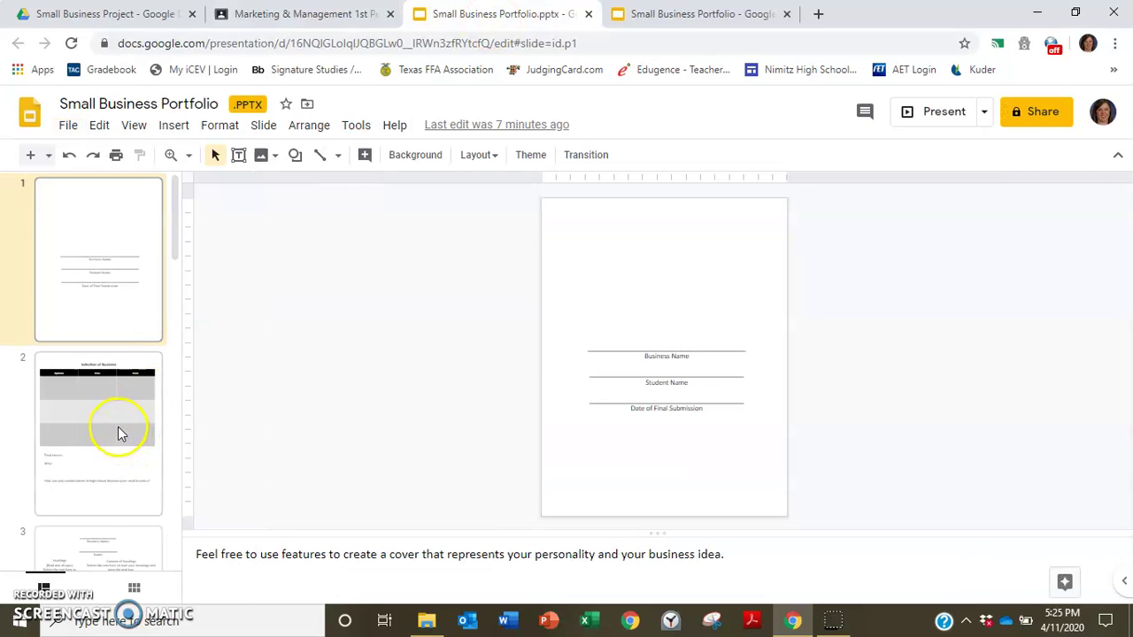
left_click(122, 433)
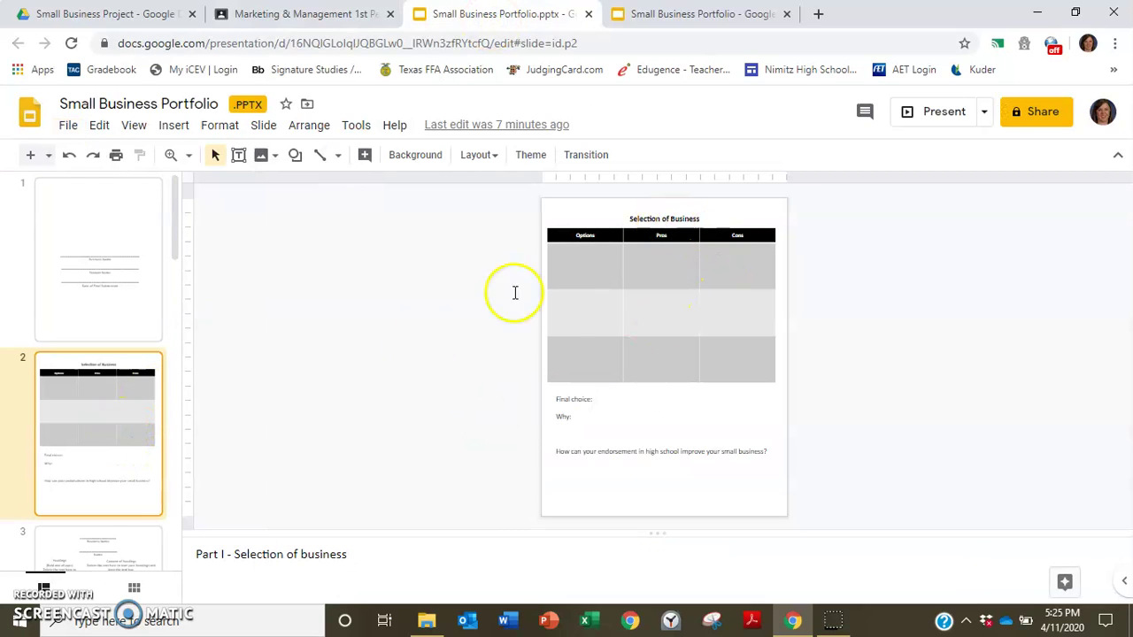